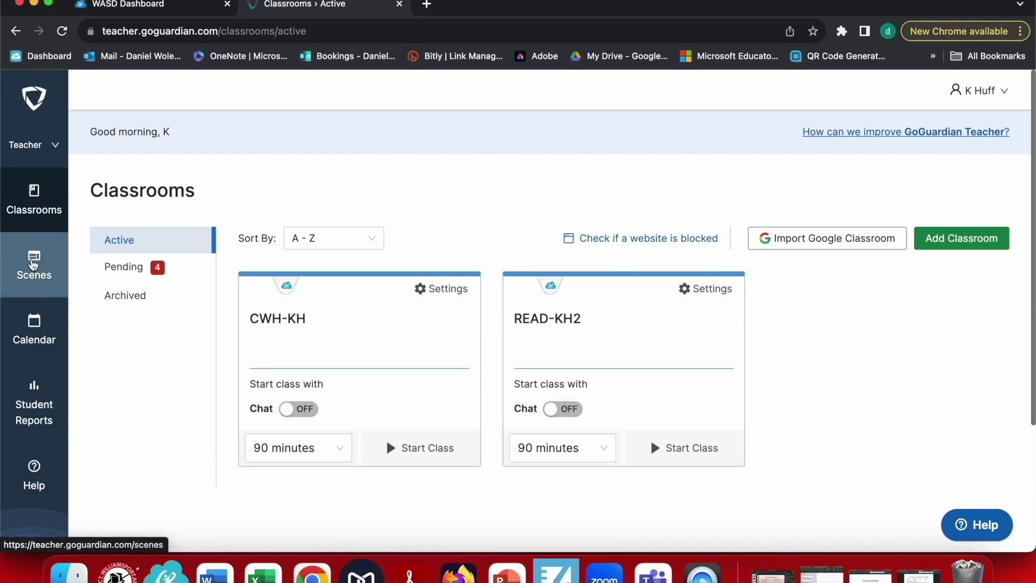
Step: Go to the Scenes page and start a new allowed websites list
left_click(34, 263)
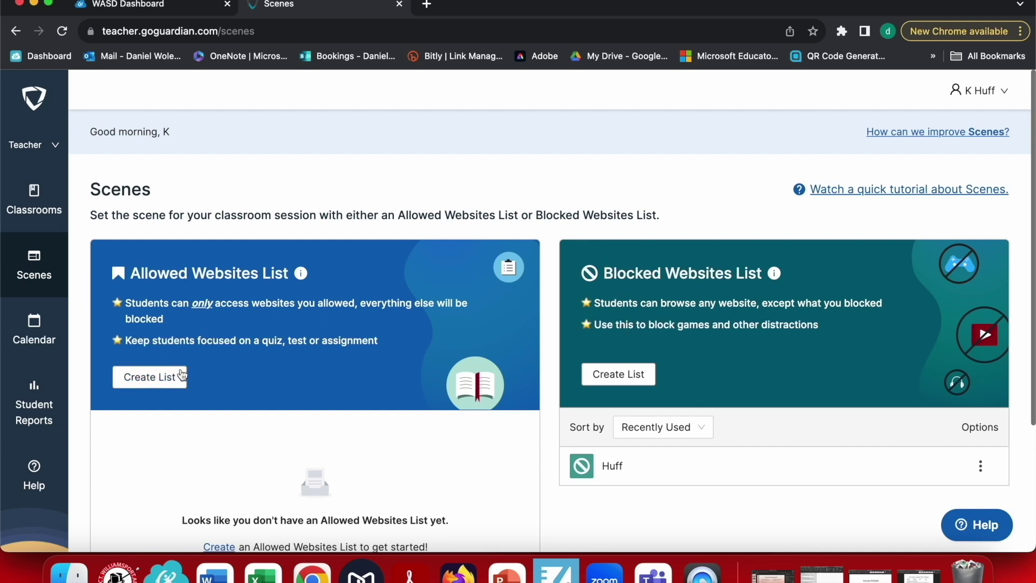
left_click(149, 377)
Step: Name the new allowed list 'Test Time', keep the Curious Blue icon colour, and continue
left_click(201, 242)
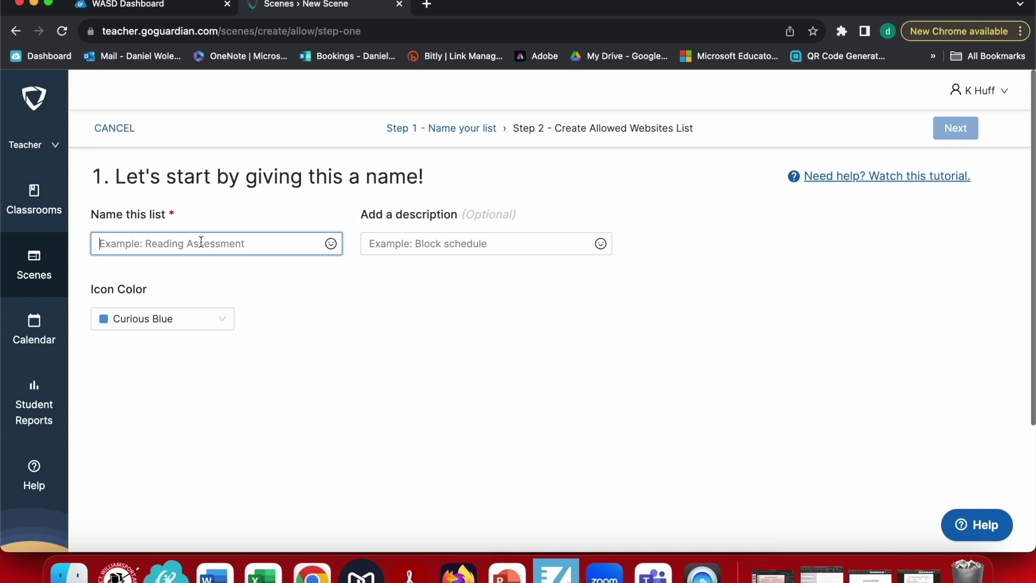
type("Test")
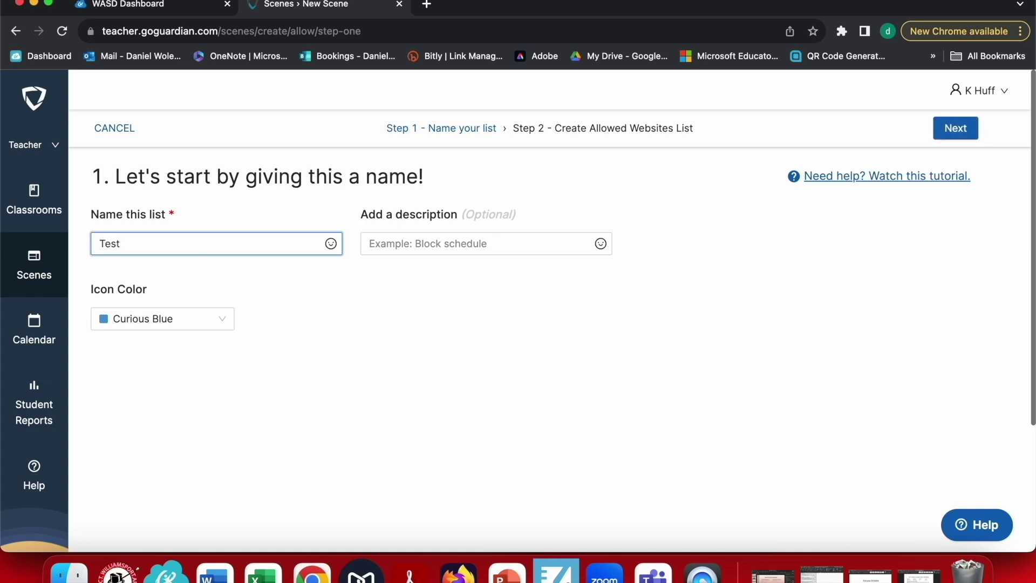
type(" Time")
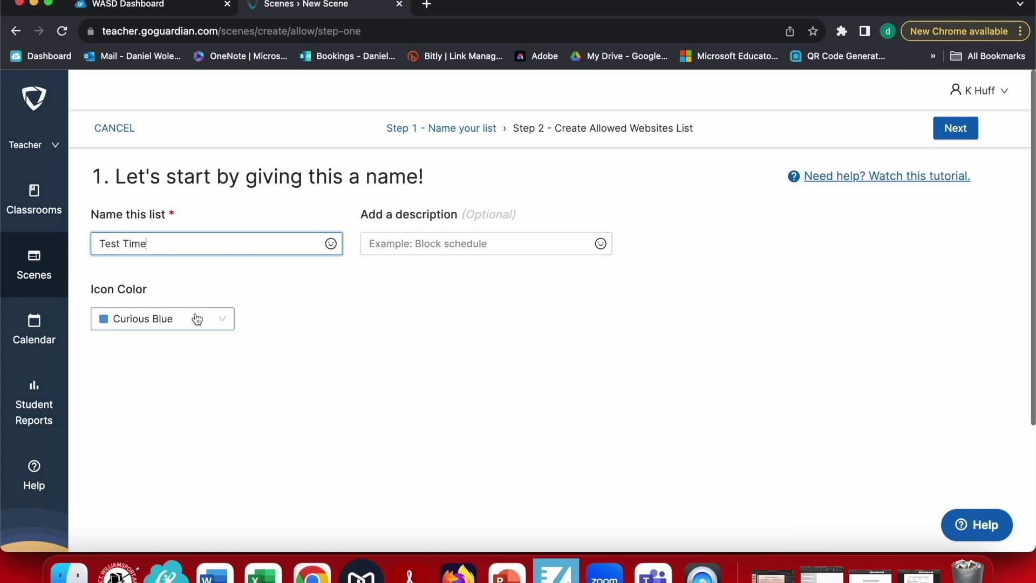
left_click(222, 321)
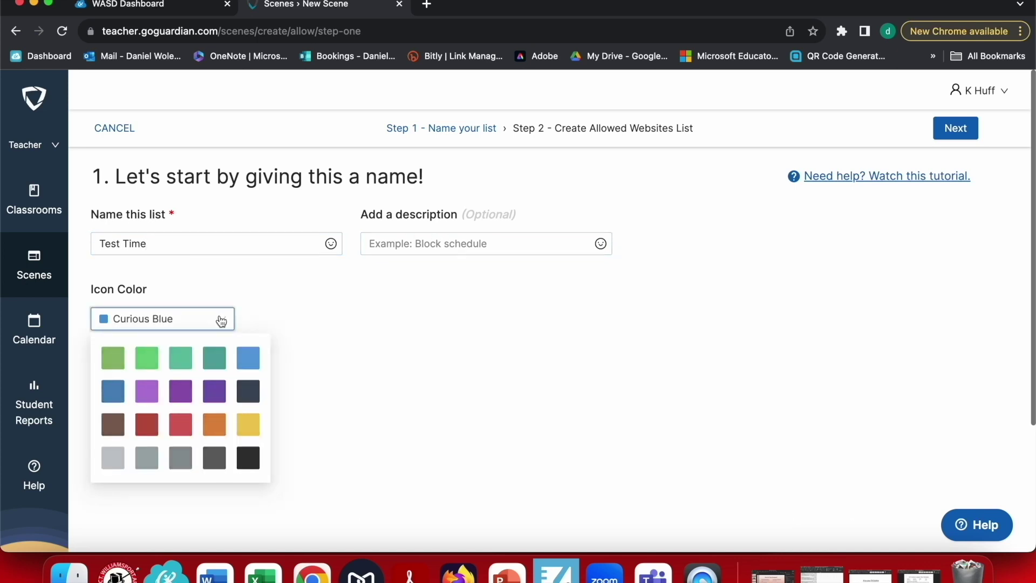
left_click(221, 321)
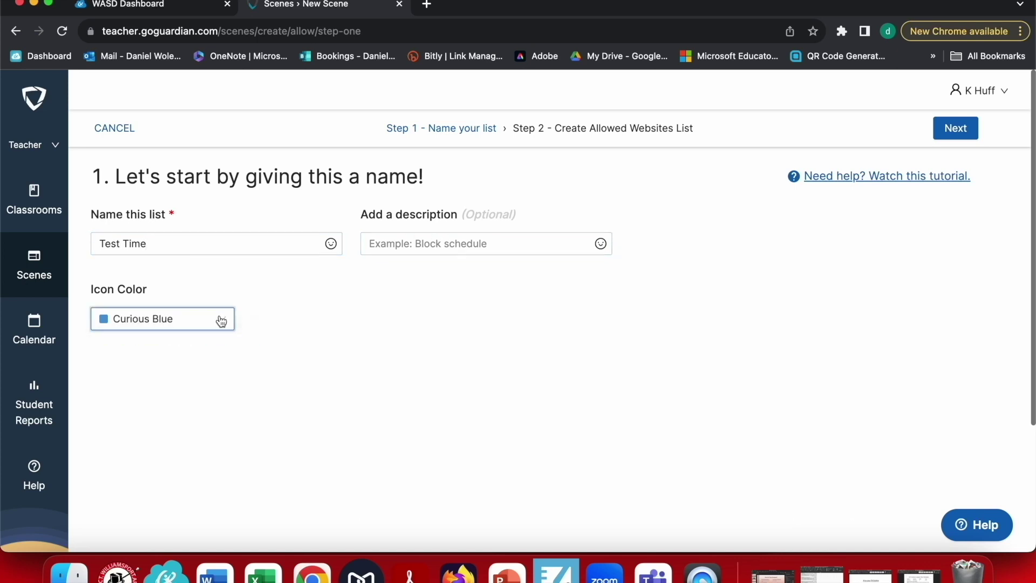
left_click(961, 133)
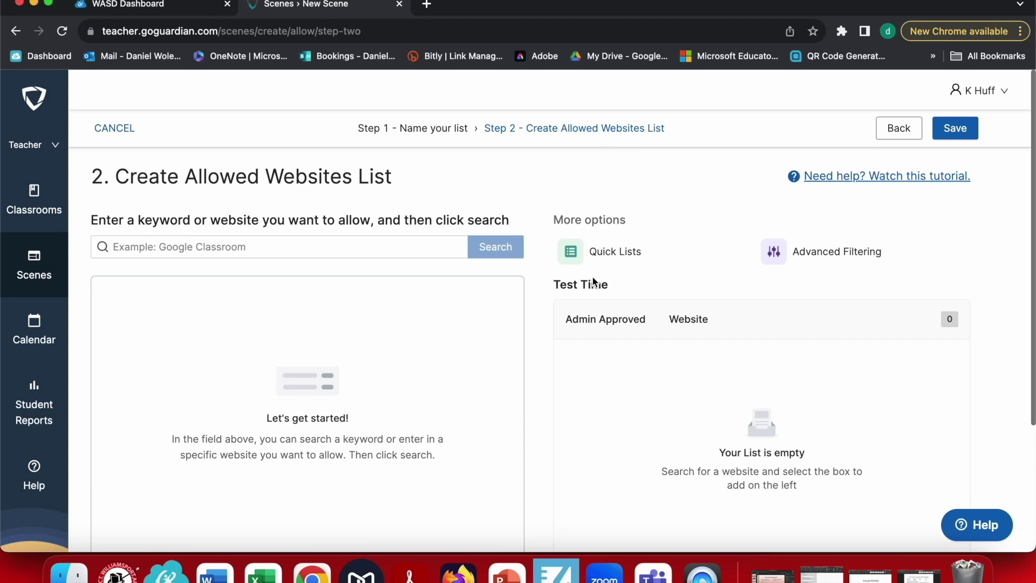
left_click(194, 247)
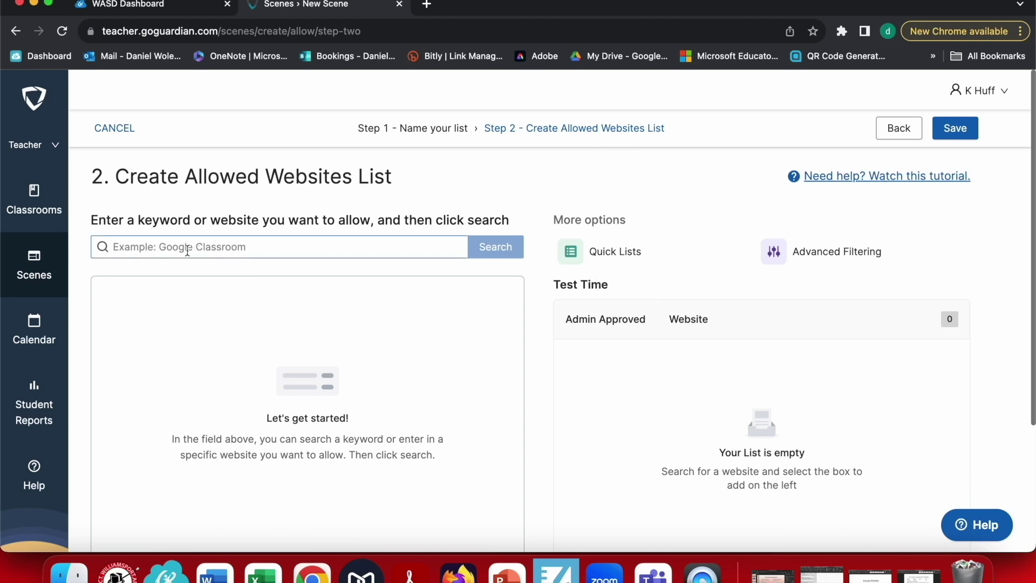
left_click(263, 268)
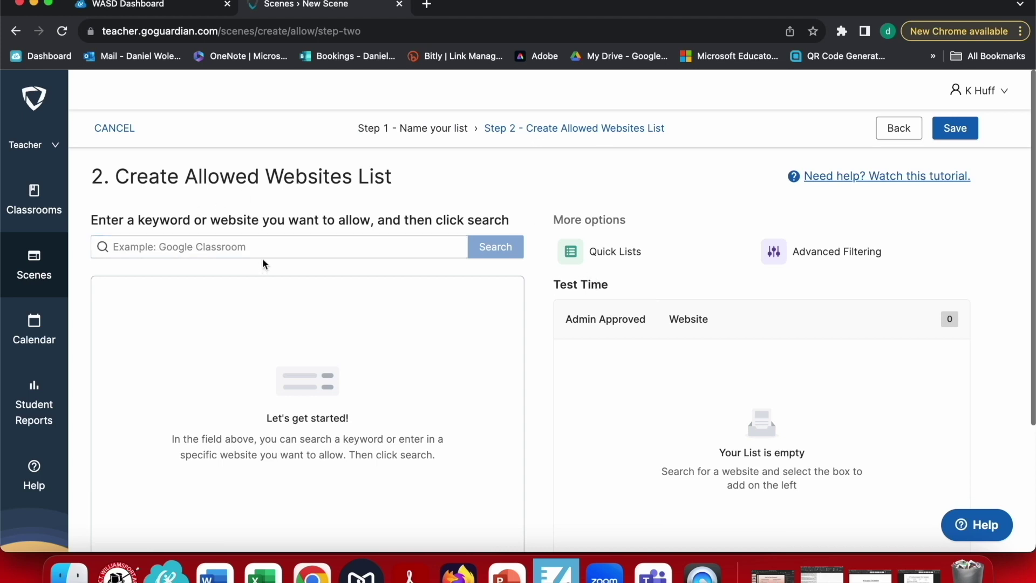
left_click(142, 6)
left_click(155, 33)
key("super+c")
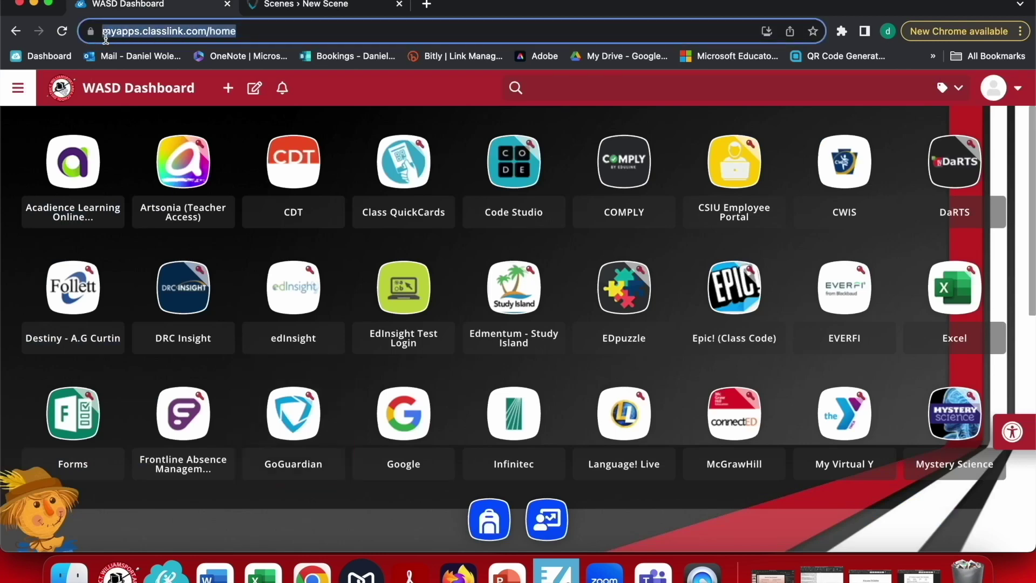
left_click(297, 6)
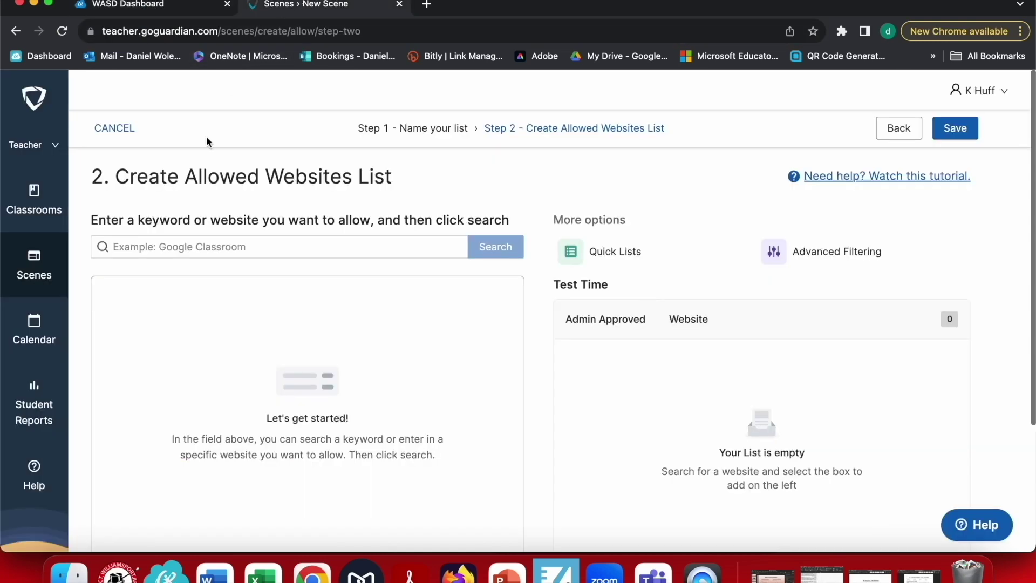
Step: Search the pasted ClassLink address and add My Apps, leaving Auto-Open off
left_click(195, 244)
key("super+v")
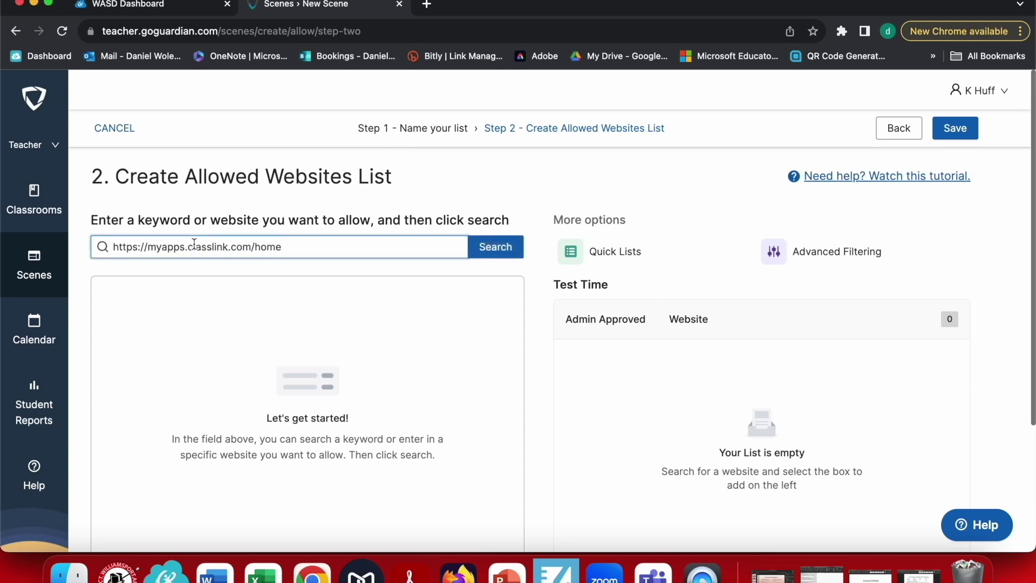
left_click(483, 247)
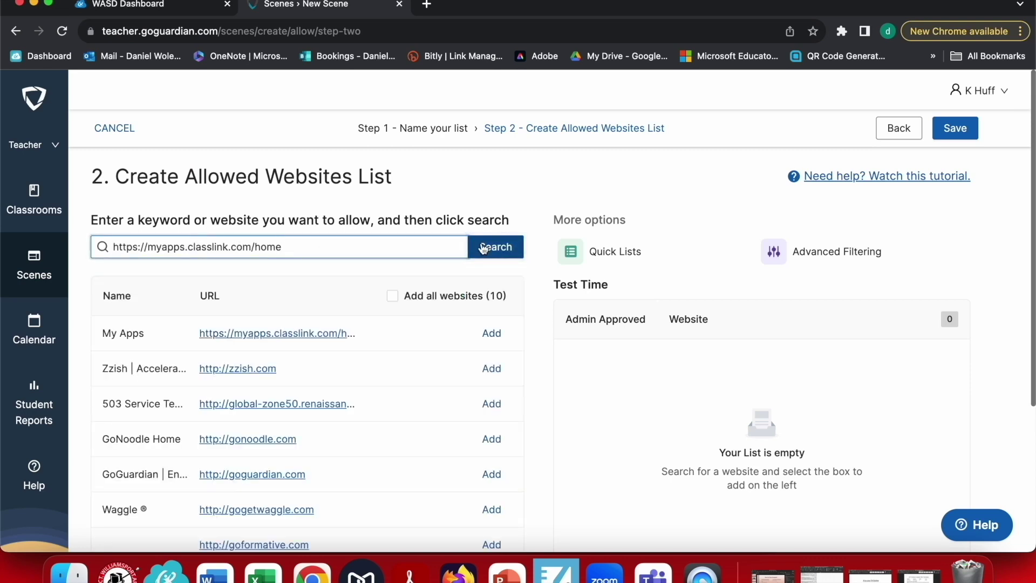
left_click(501, 334)
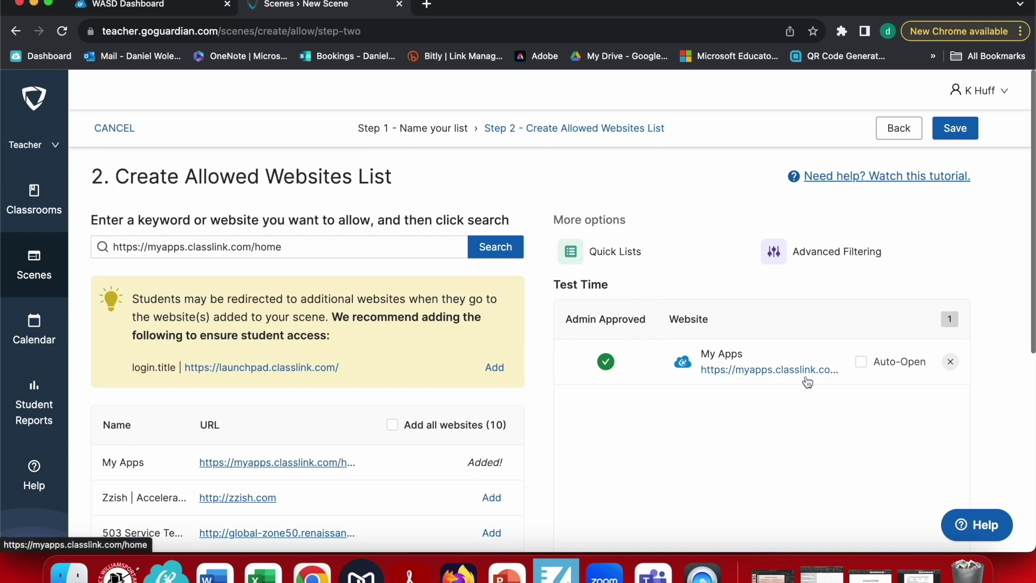
left_click(862, 363)
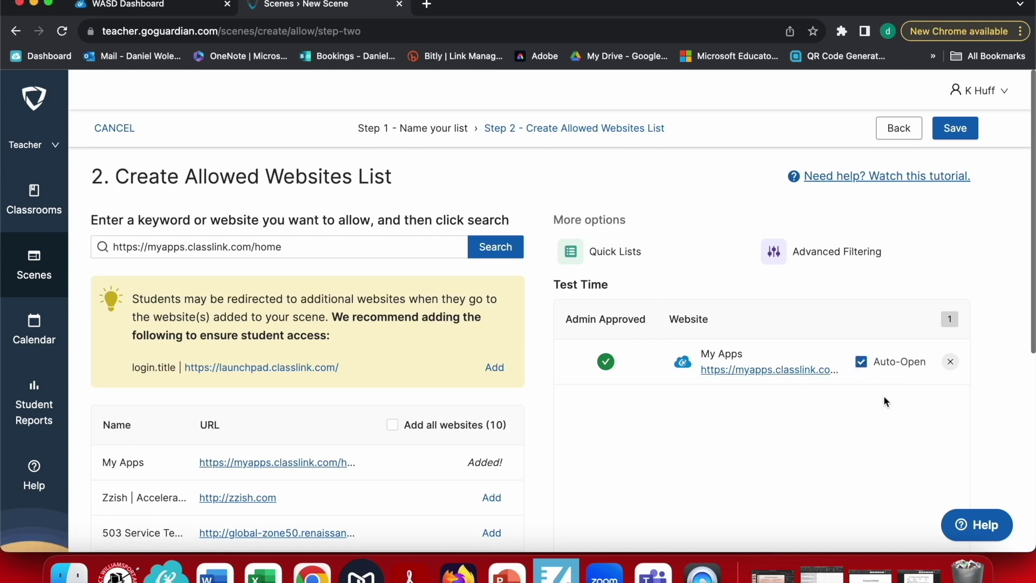
left_click(862, 362)
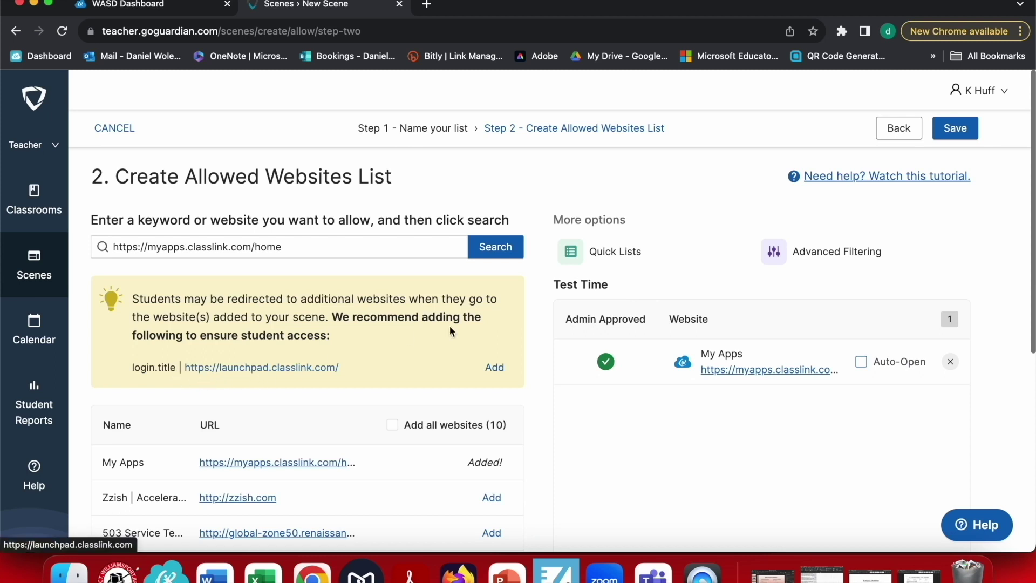
Step: Add the recommended launchpad.classlink.com login site to Test Time
left_click(494, 367)
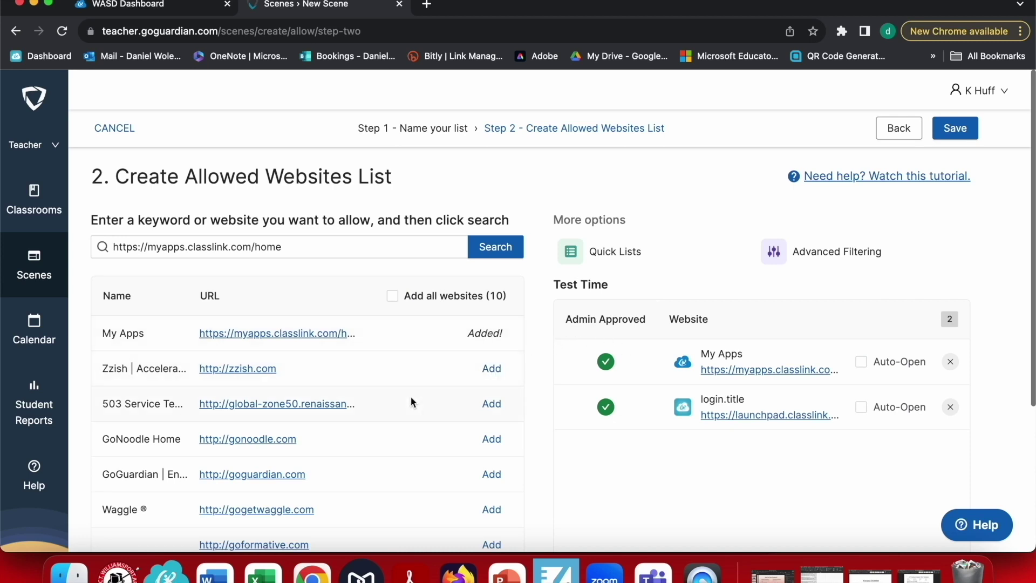
scroll(411, 398, "down", 3)
scroll(410, 396, "down", 3)
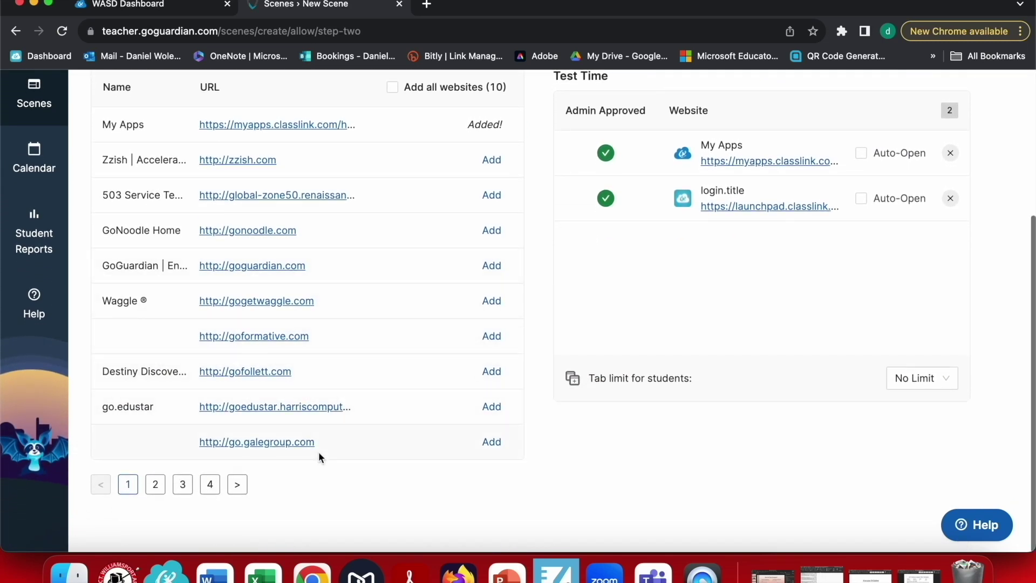
scroll(317, 234, "up", 5)
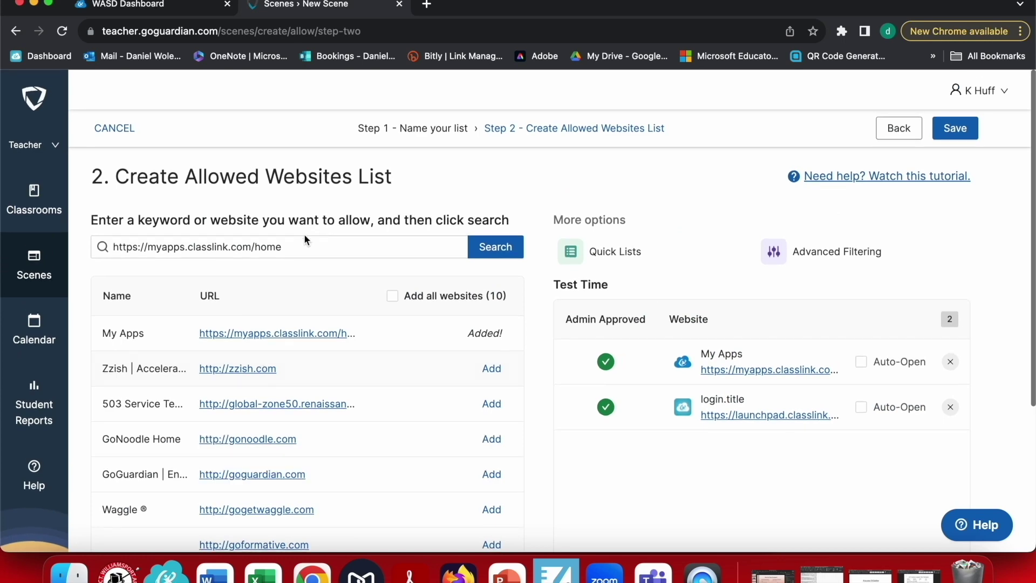
left_click(292, 248)
Step: Clear the website search field and open Schoology from the ClassLink dashboard
triple_click(292, 248)
key("BackSpace")
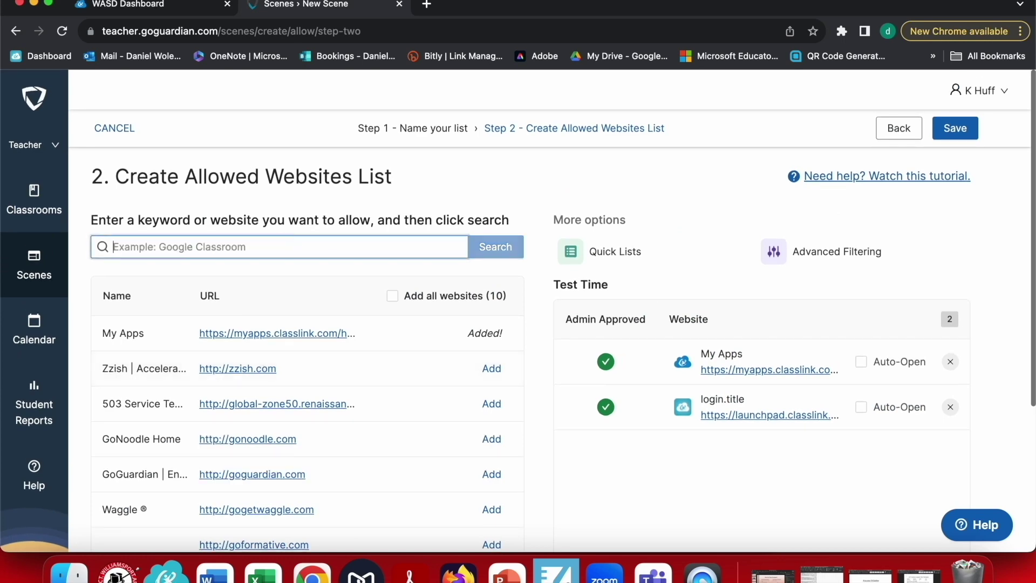
left_click(158, 6)
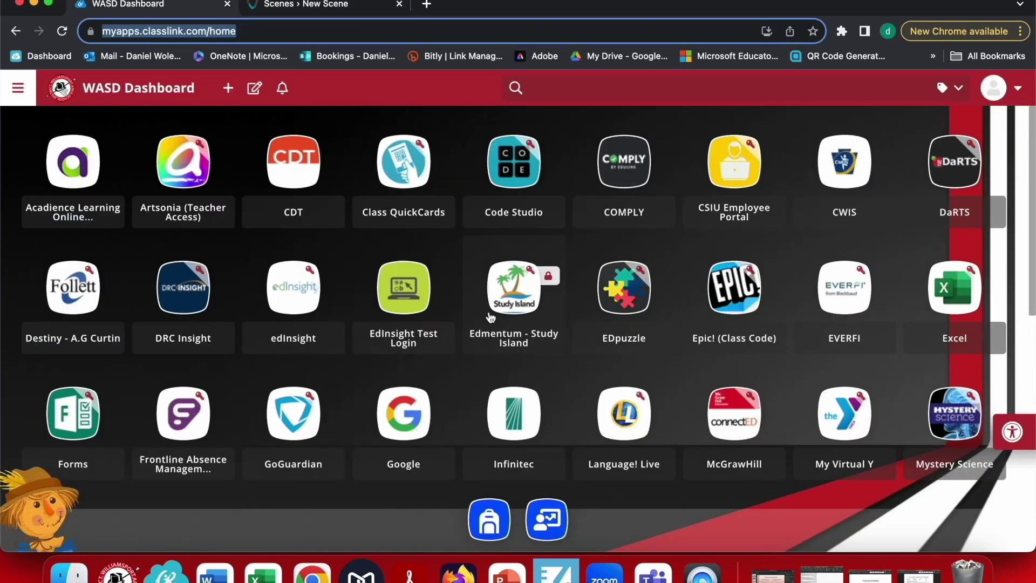
scroll(492, 321, "down", 6)
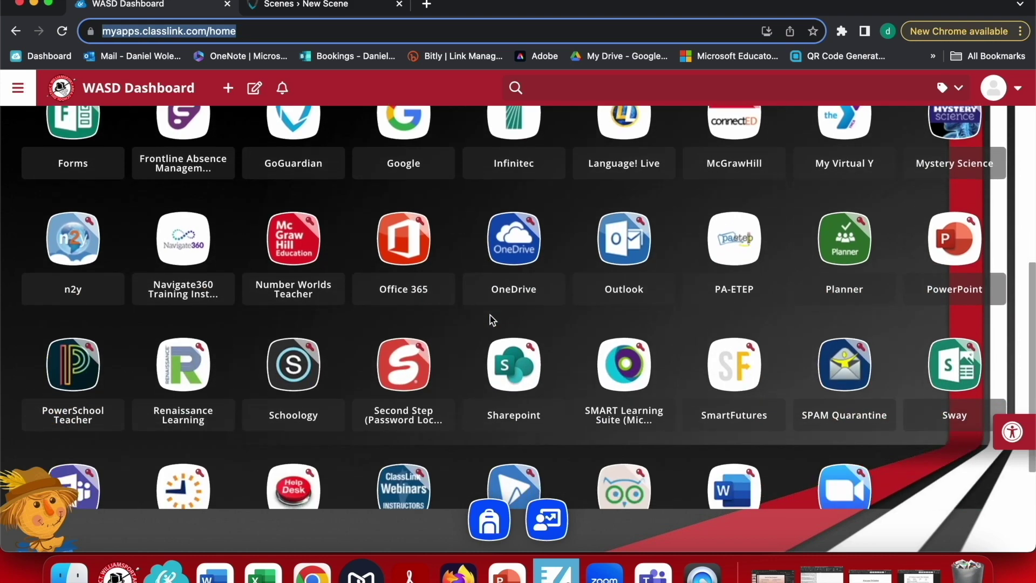
scroll(492, 321, "down", 2)
left_click(293, 300)
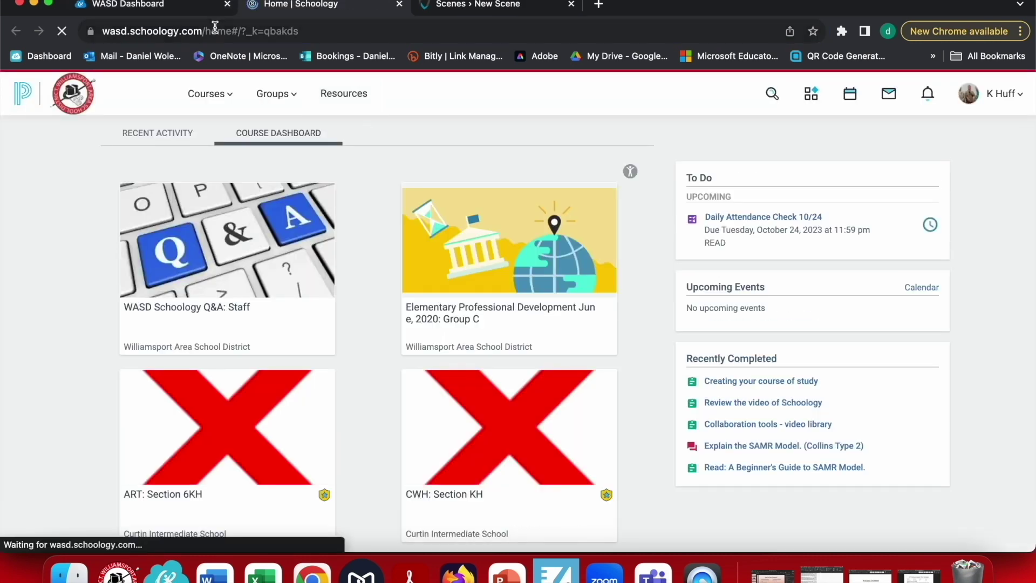
left_click(202, 32)
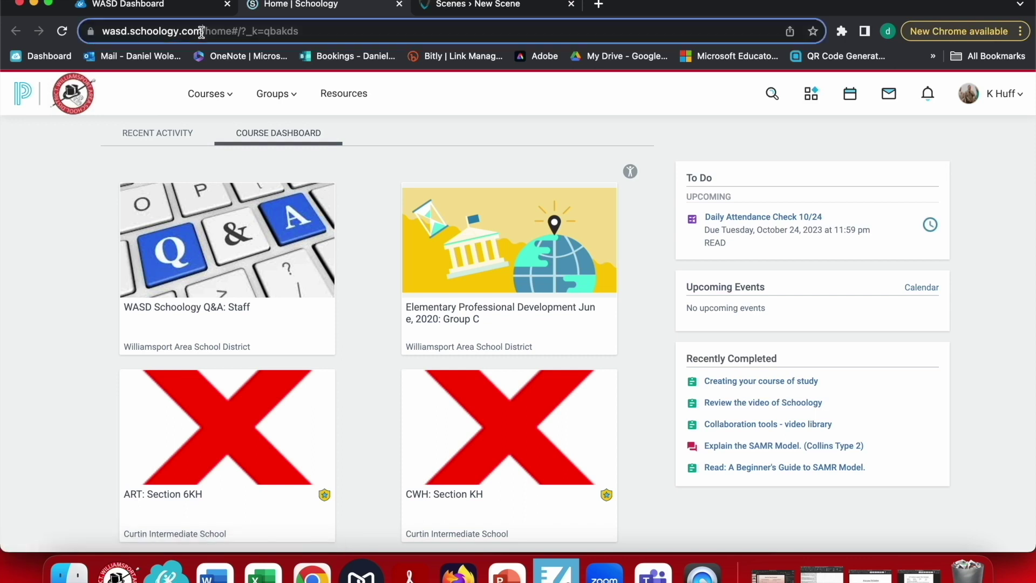
left_click(202, 32)
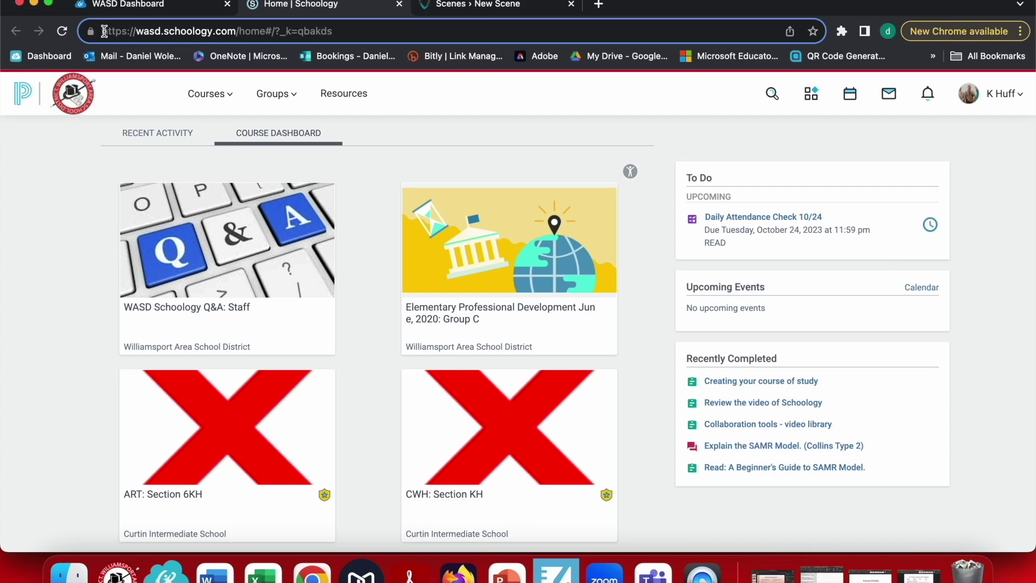
left_click_drag(103, 33, 236, 28)
key("super+c")
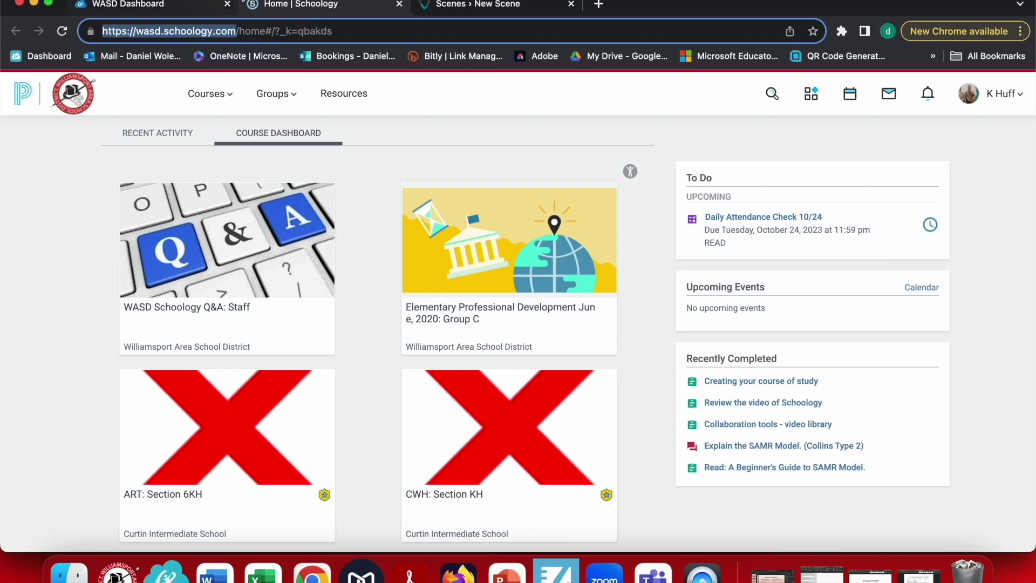
left_click(464, 10)
left_click(228, 248)
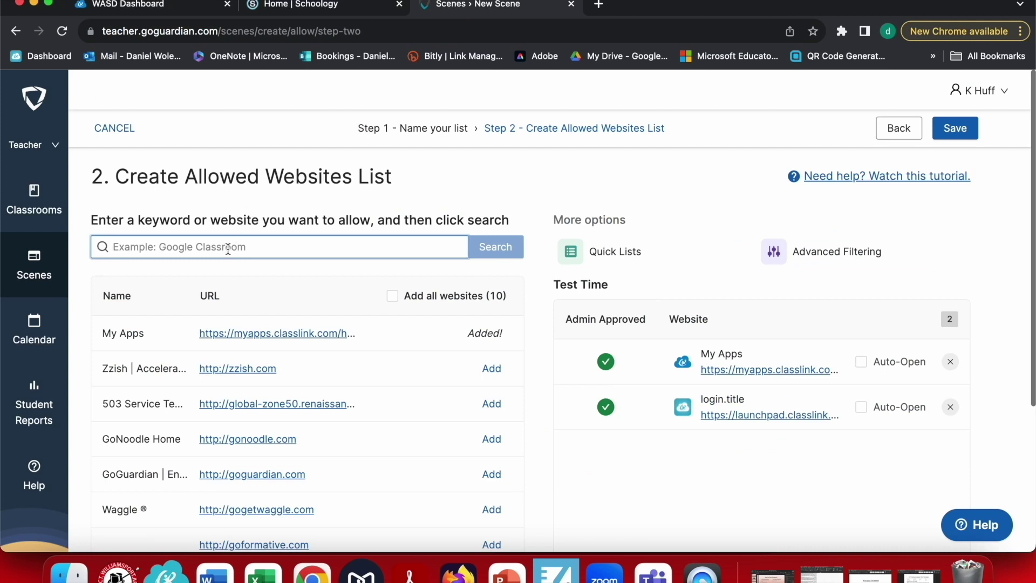
key("super+v")
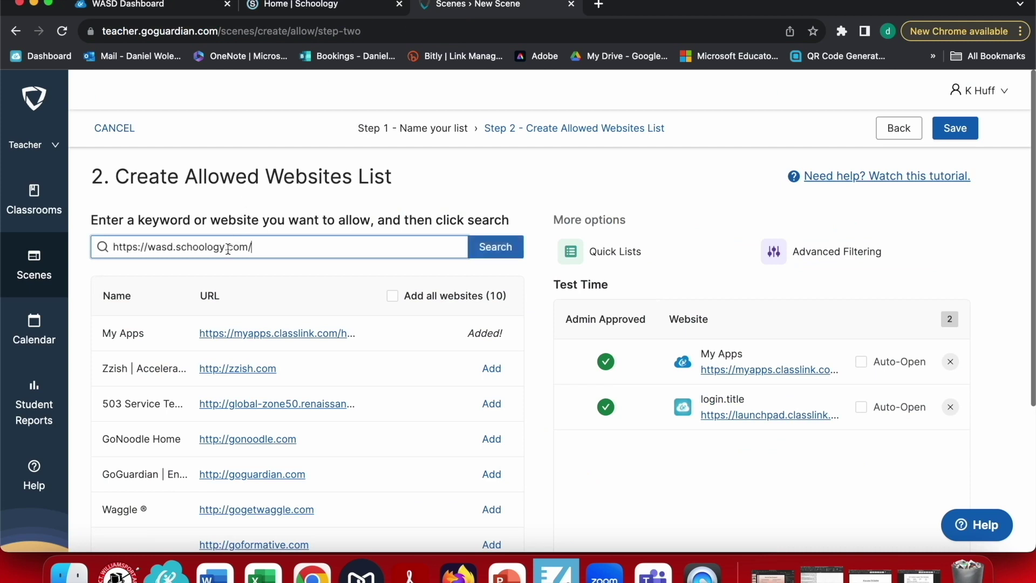
left_click(502, 248)
scroll(500, 243, "down", 4)
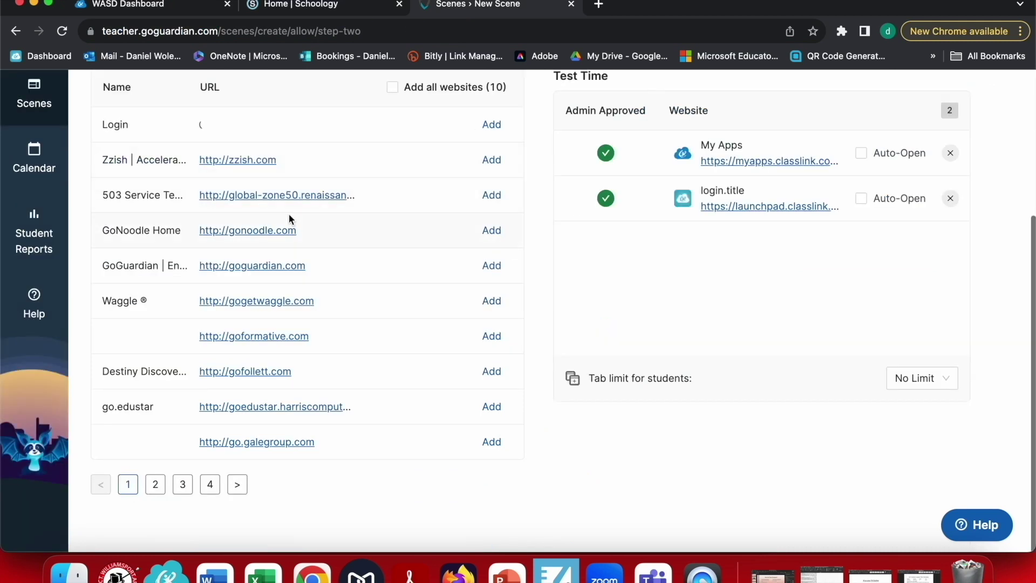
scroll(289, 206, "up", 3)
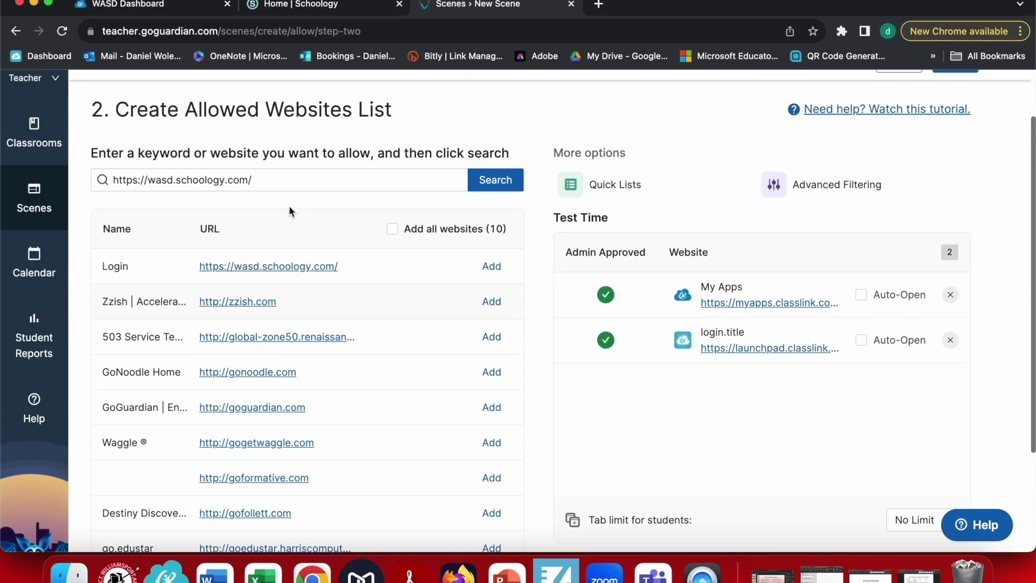
left_click(495, 269)
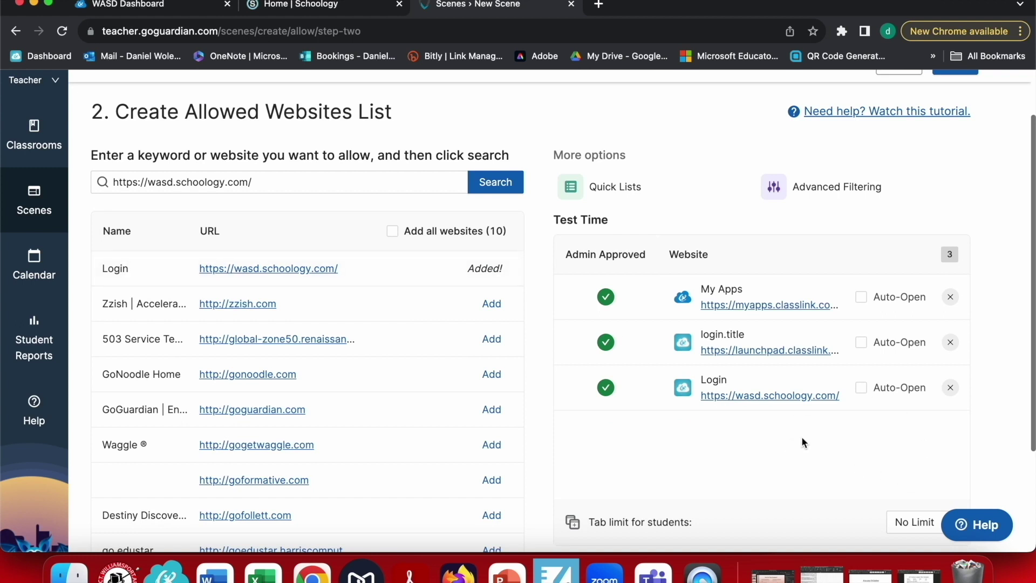
scroll(802, 435, "down", 3)
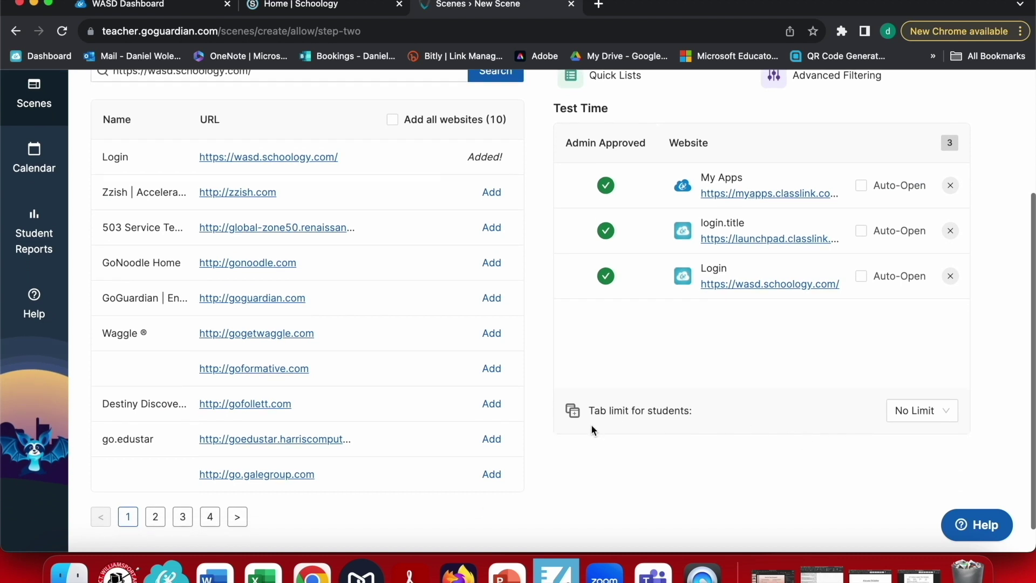
Step: Set Test Time's tab limit for students to 2
left_click(950, 416)
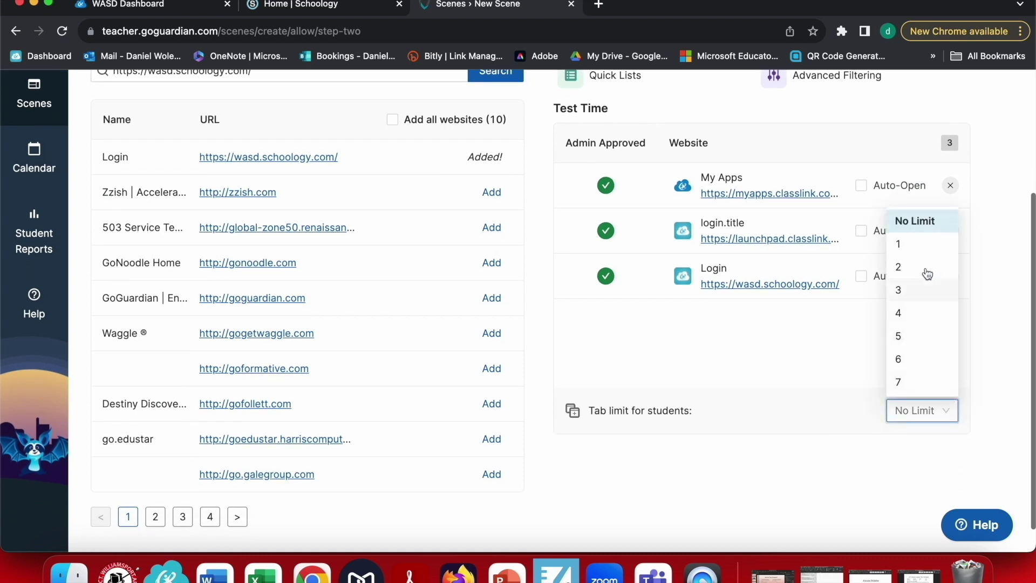
left_click(924, 250)
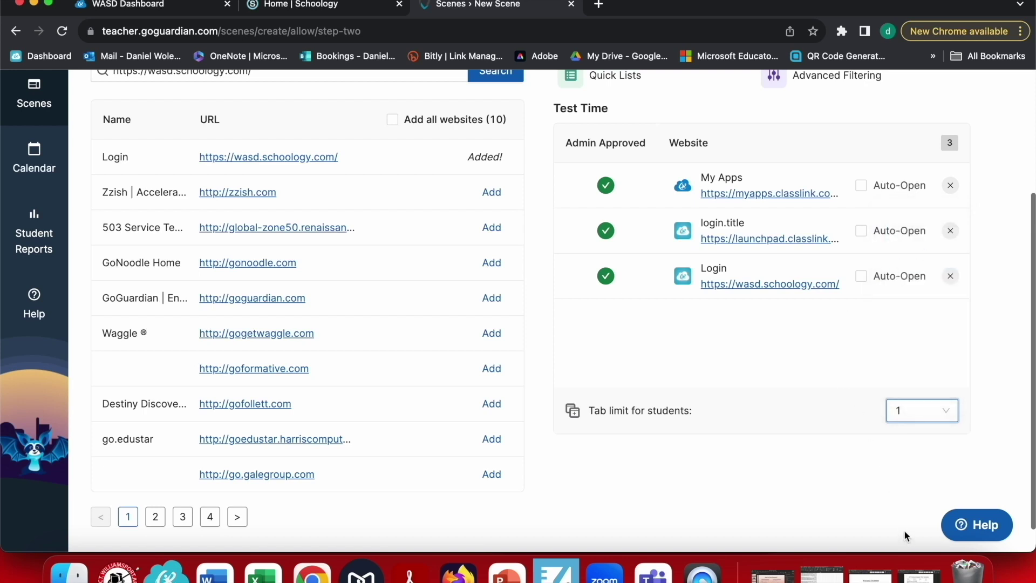
left_click(945, 414)
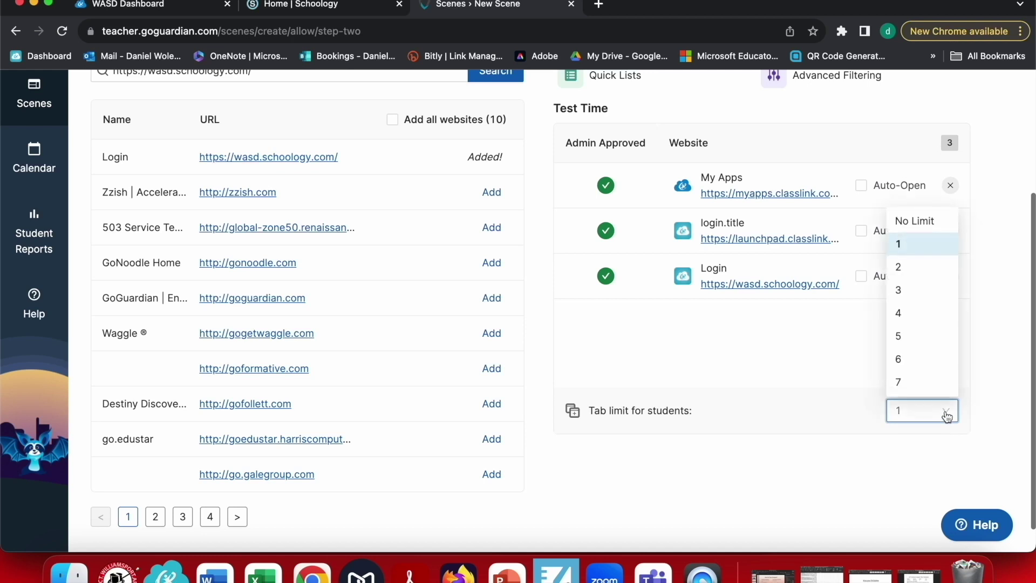
left_click(917, 268)
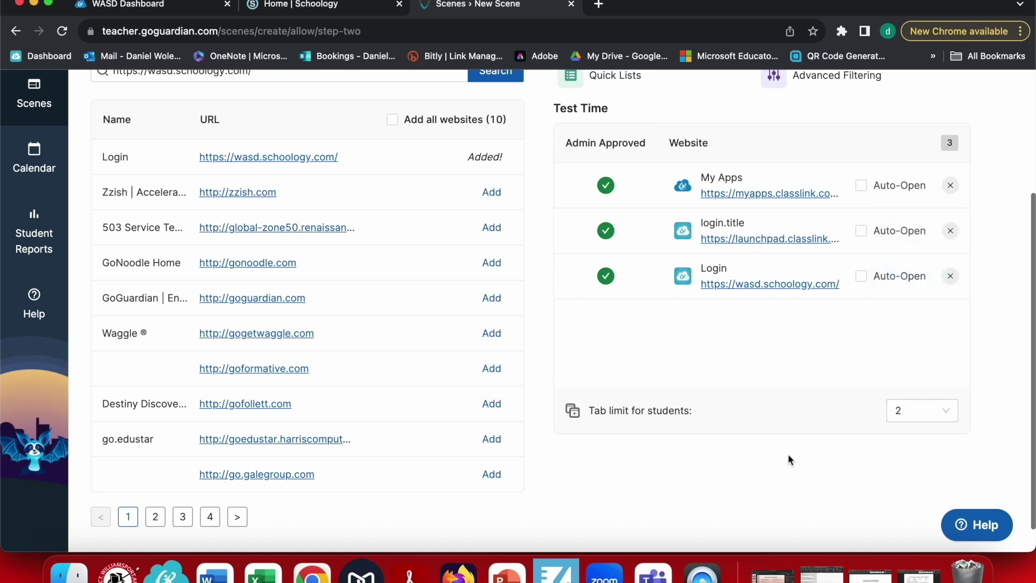
Step: Save the Test Time scene so it appears under Allowed Websites
scroll(778, 393, "up", 4)
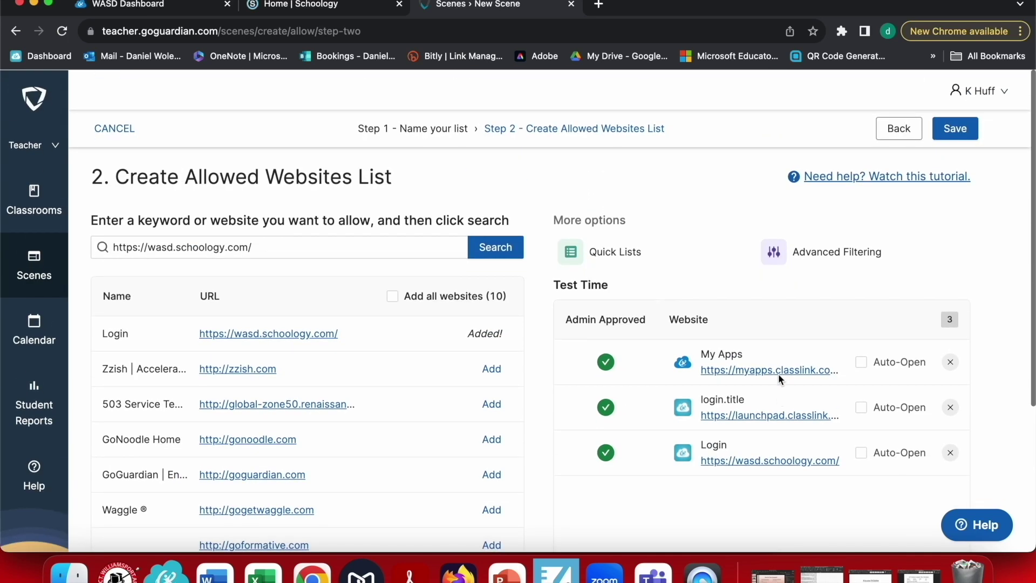
left_click(955, 129)
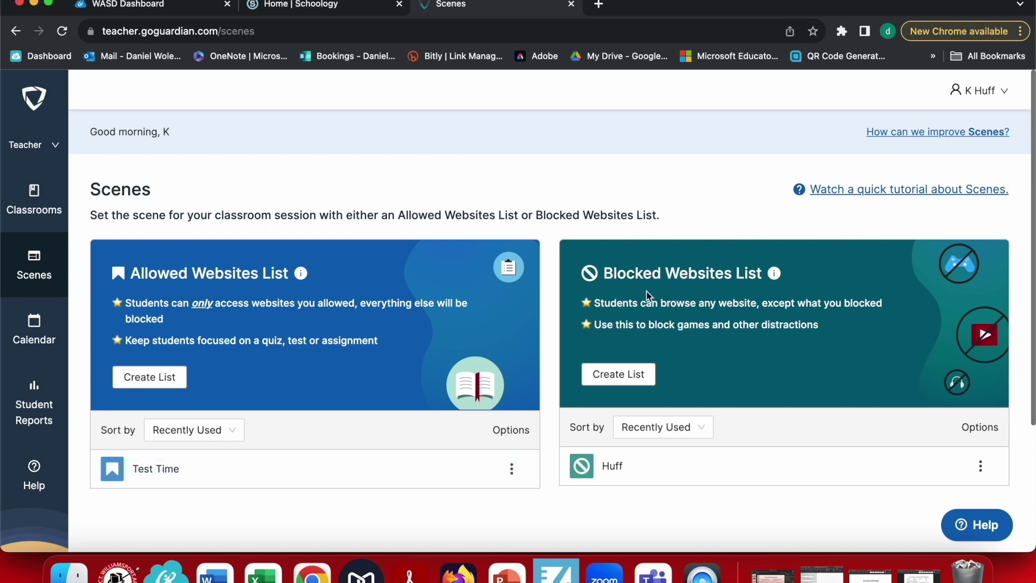
Step: Create a blocked websites list named 'Spotify' and continue to adding sites
left_click(617, 372)
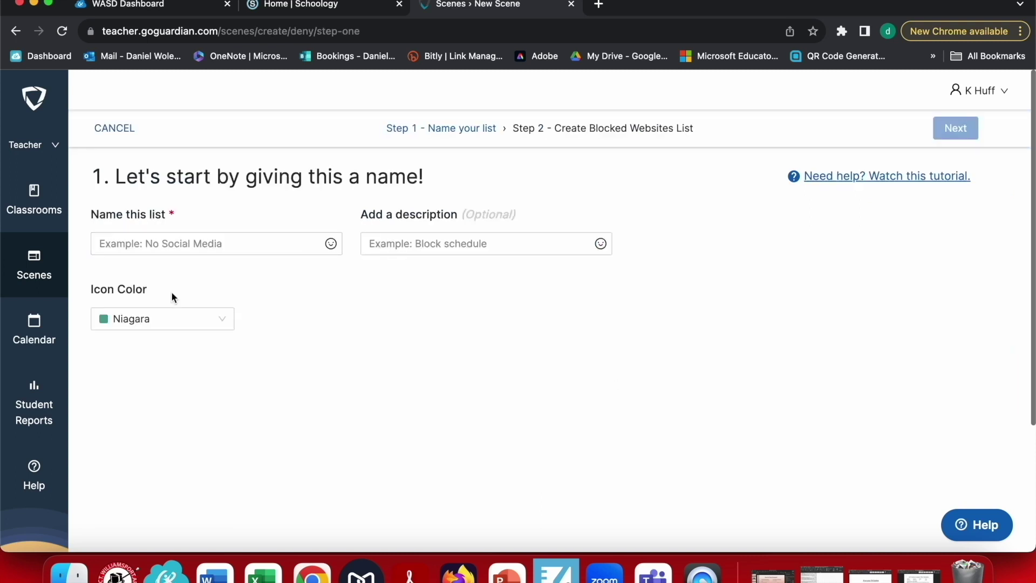
left_click(182, 243)
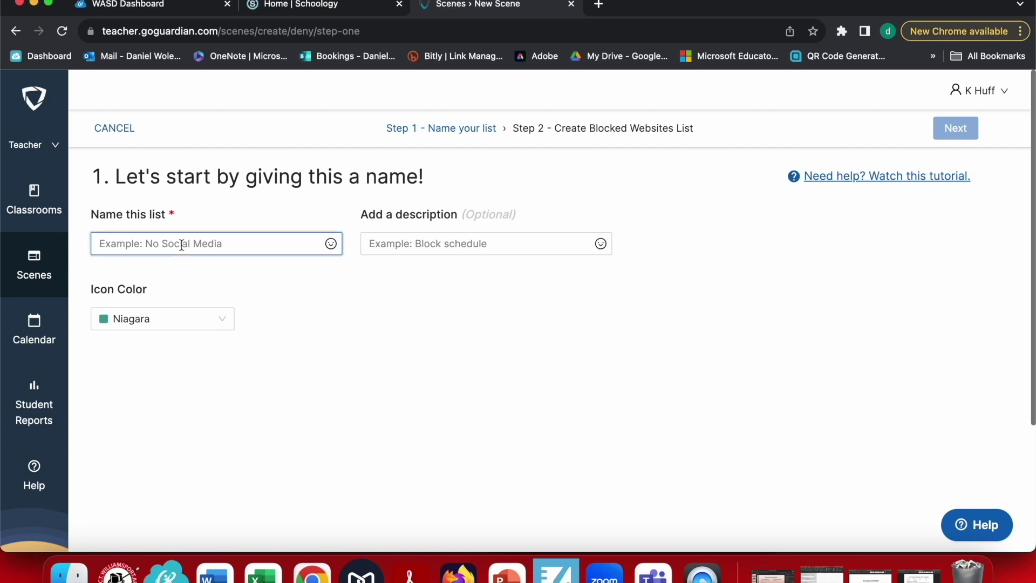
type("Spotify")
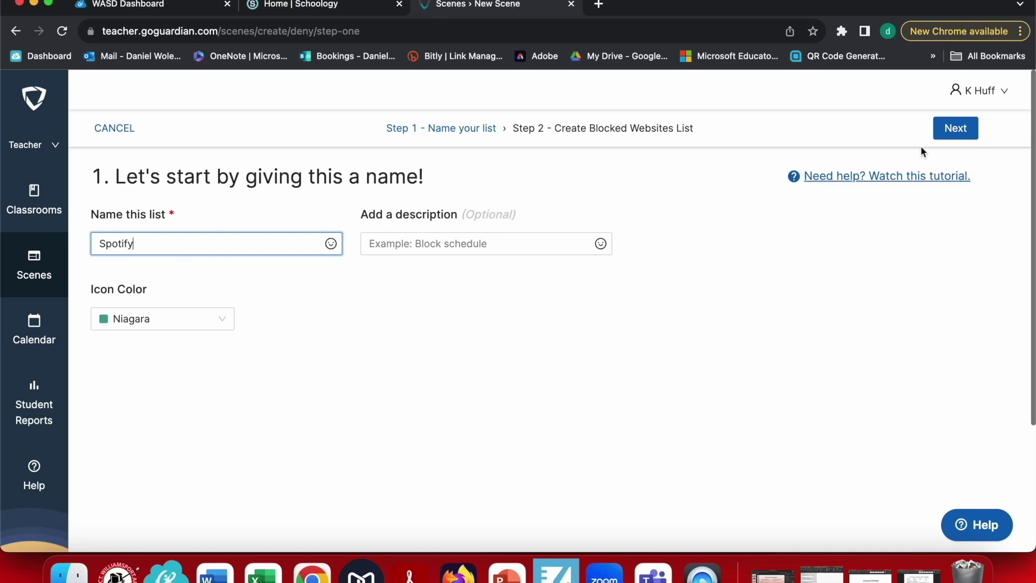
left_click(954, 132)
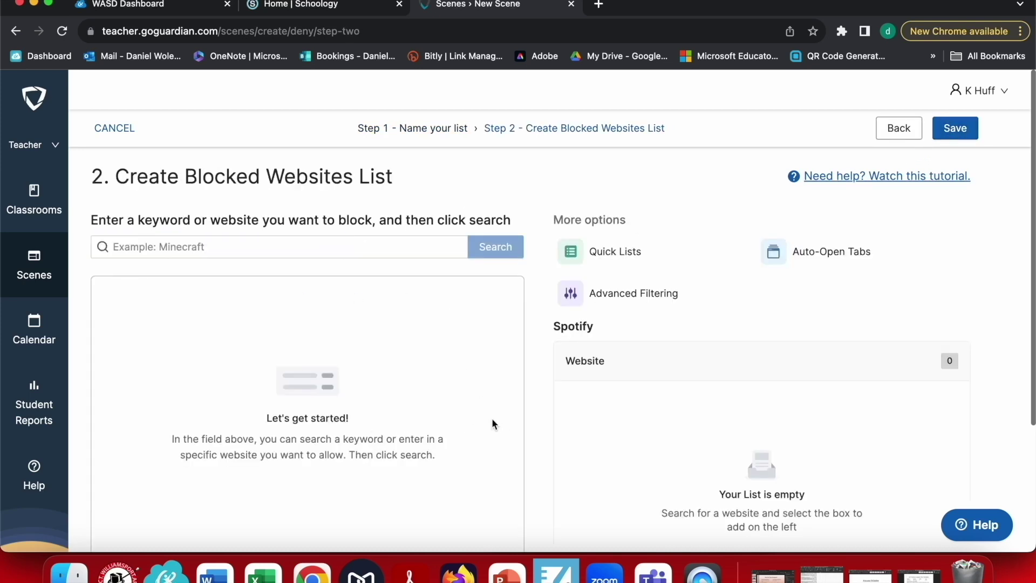
Step: Search for spotify and block spotify.com, pandora.com, open.spotify.com, soundcloud.com, iheart.com and netflix.com
left_click(317, 249)
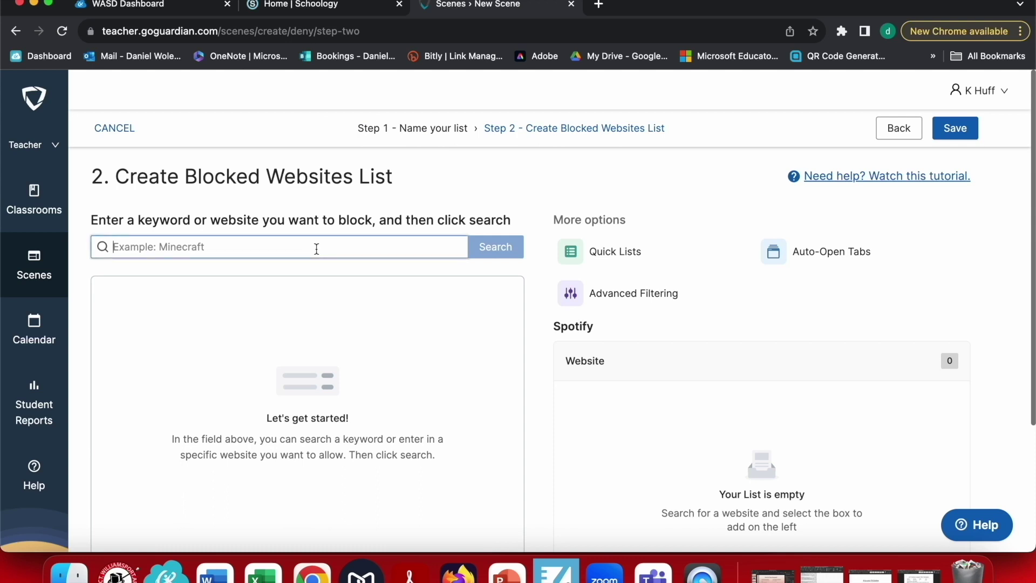
type("spoo")
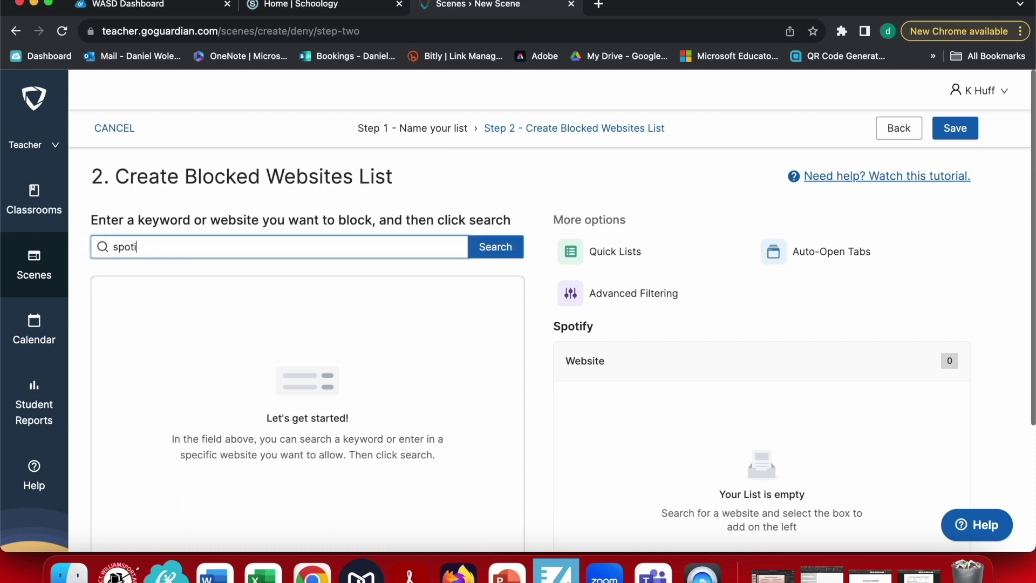
type("ify")
key("Return")
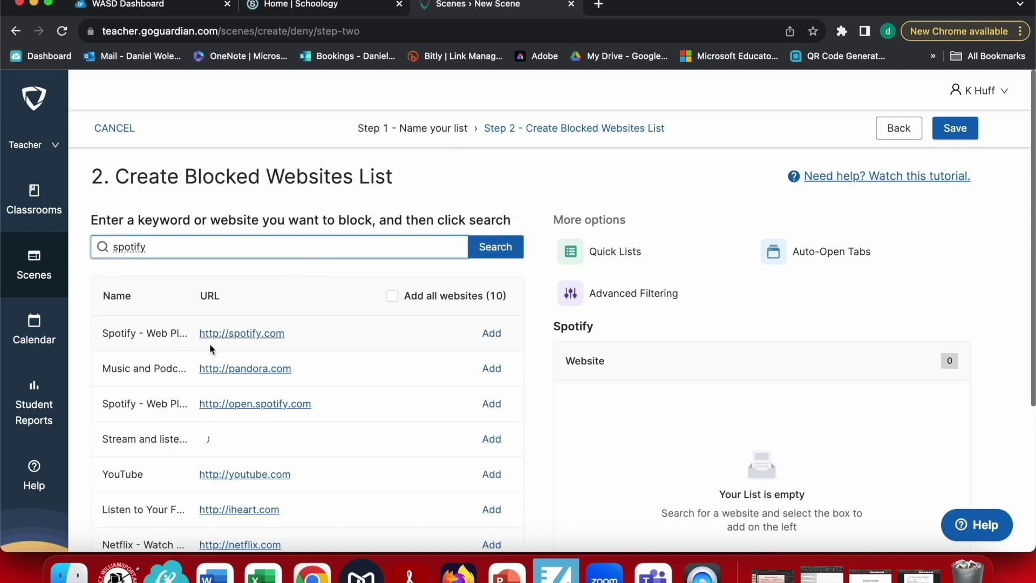
left_click(491, 332)
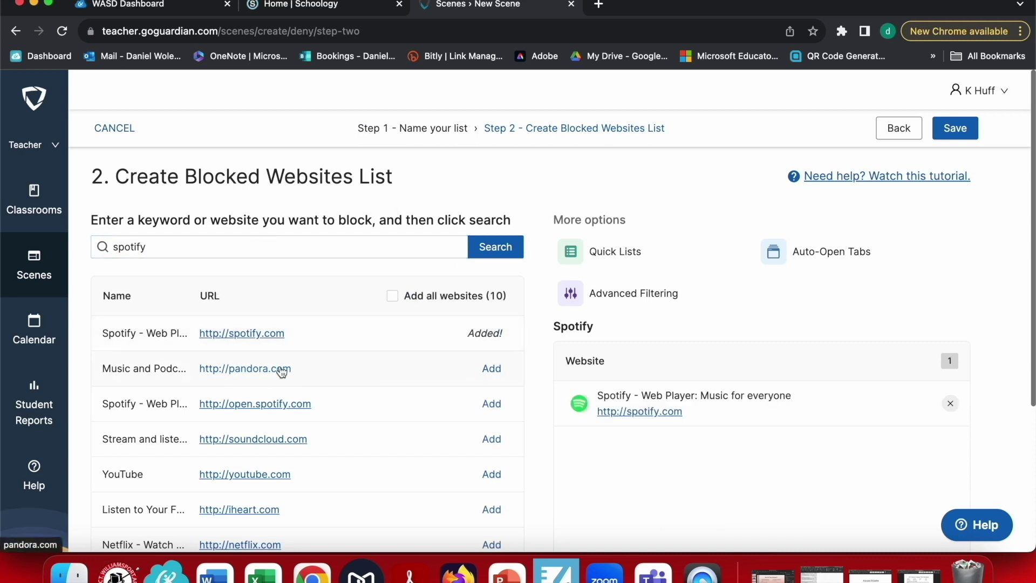
left_click(491, 368)
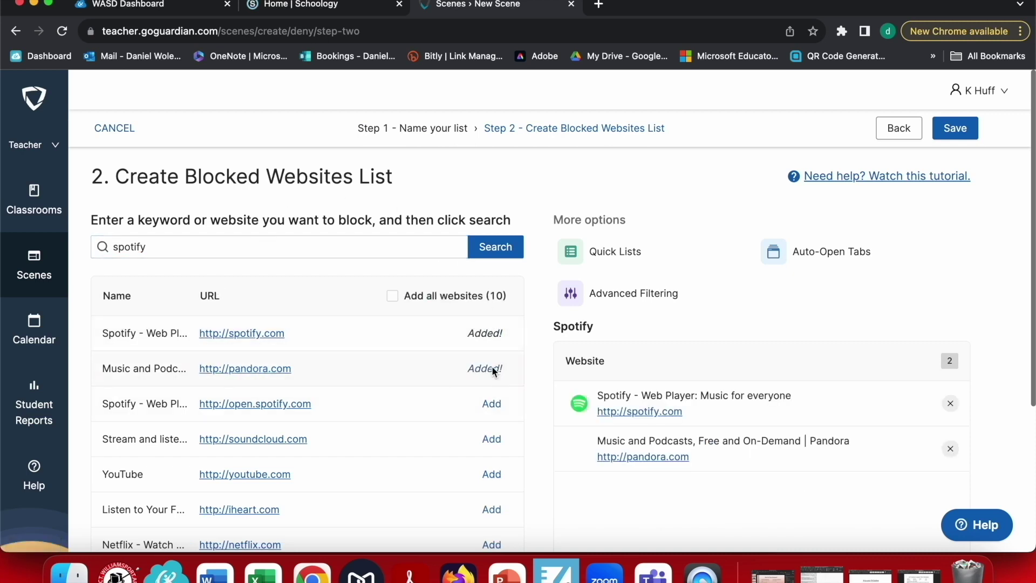
left_click(491, 403)
scroll(493, 405, "down", 2)
left_click(492, 402)
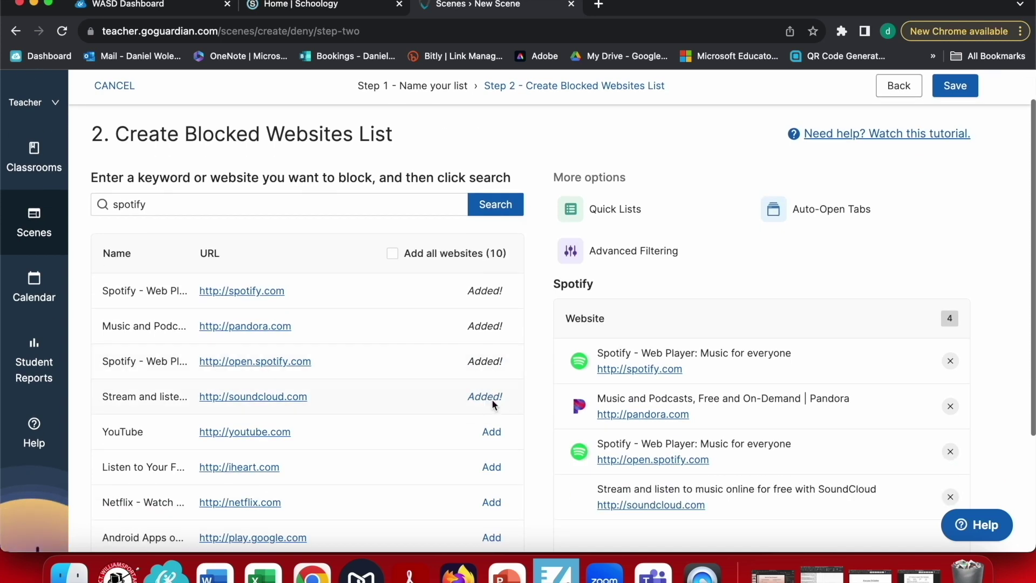
scroll(493, 416, "down", 4)
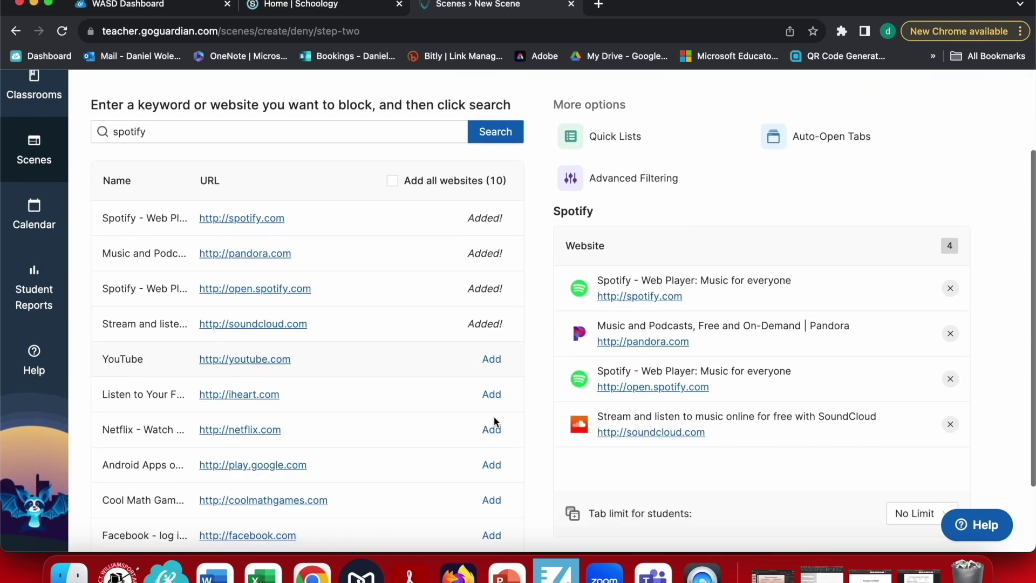
left_click(495, 392)
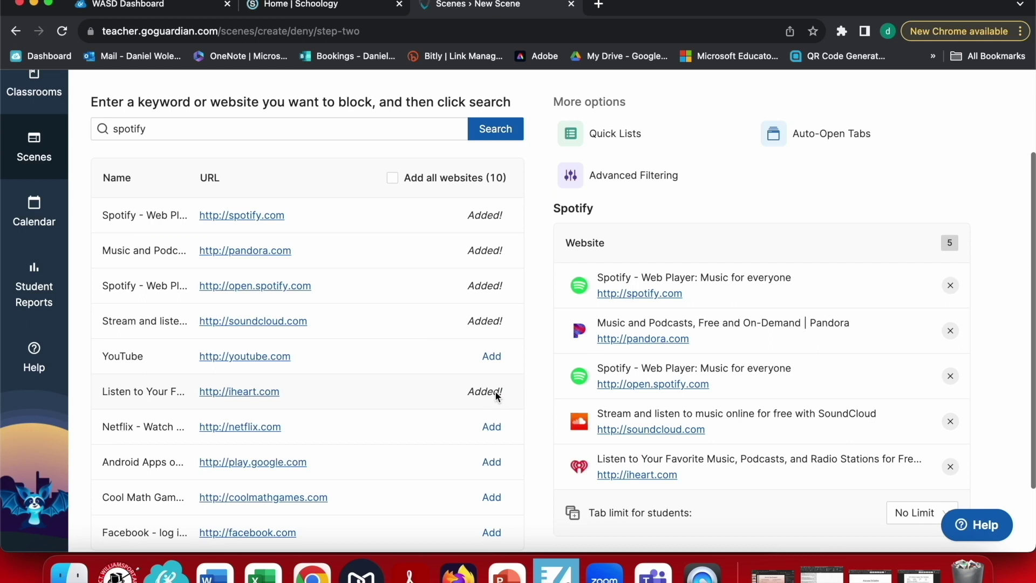
left_click(492, 426)
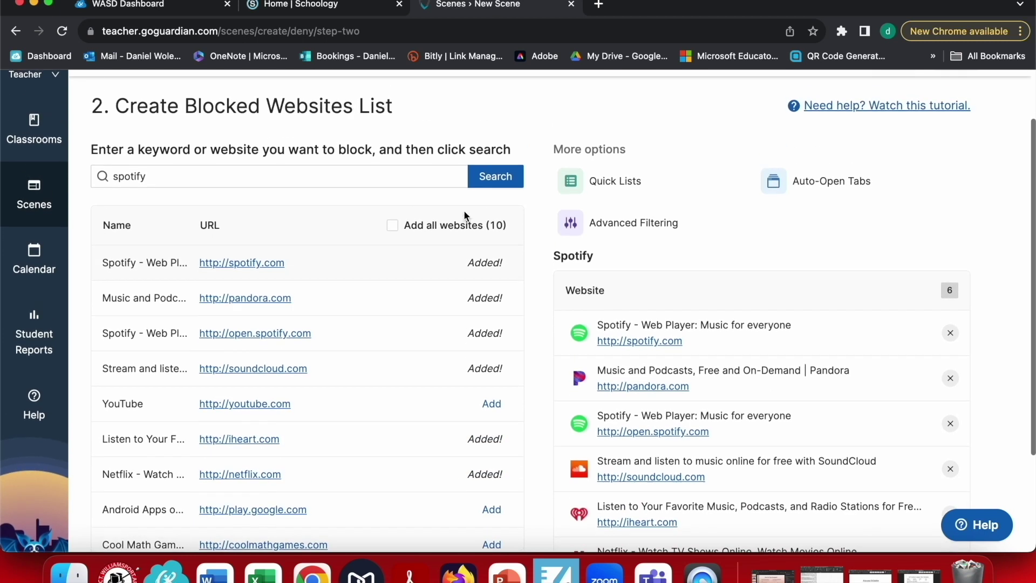
Step: Add all search results to the blocked list, then remove YouTube
left_click(393, 226)
scroll(681, 410, "down", 5)
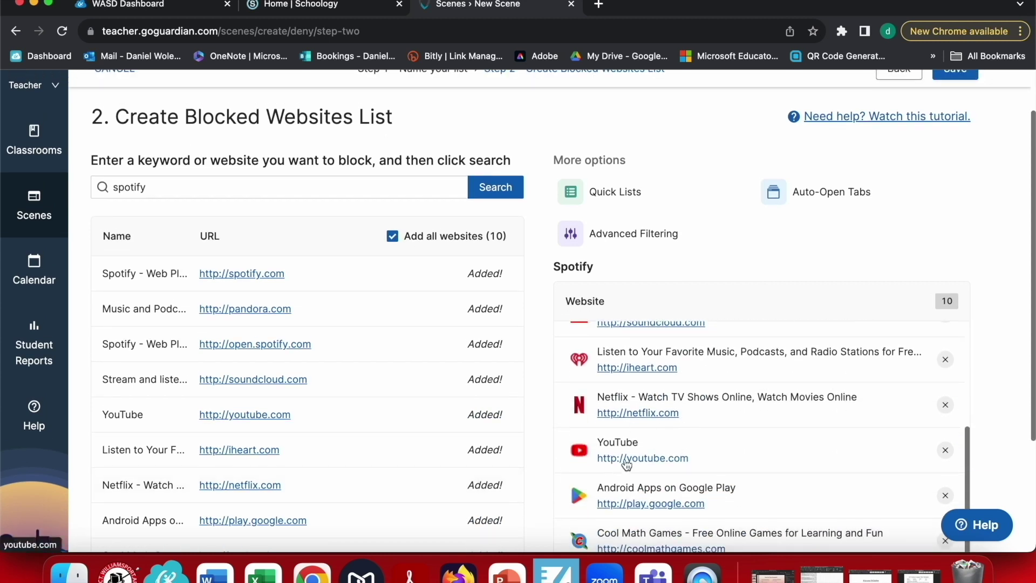
left_click(947, 452)
scroll(825, 291, "down", 2)
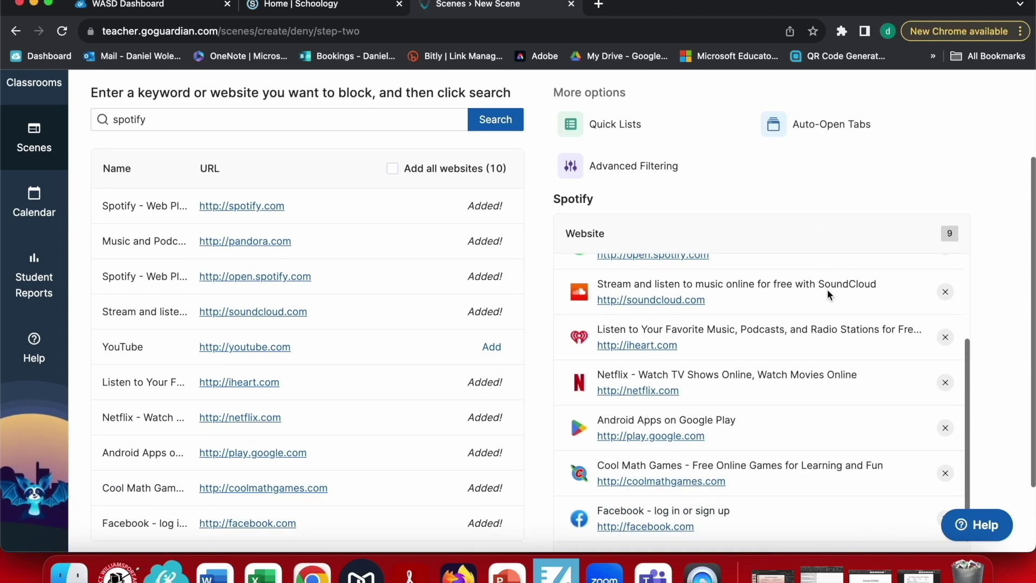
scroll(827, 289, "down", 3)
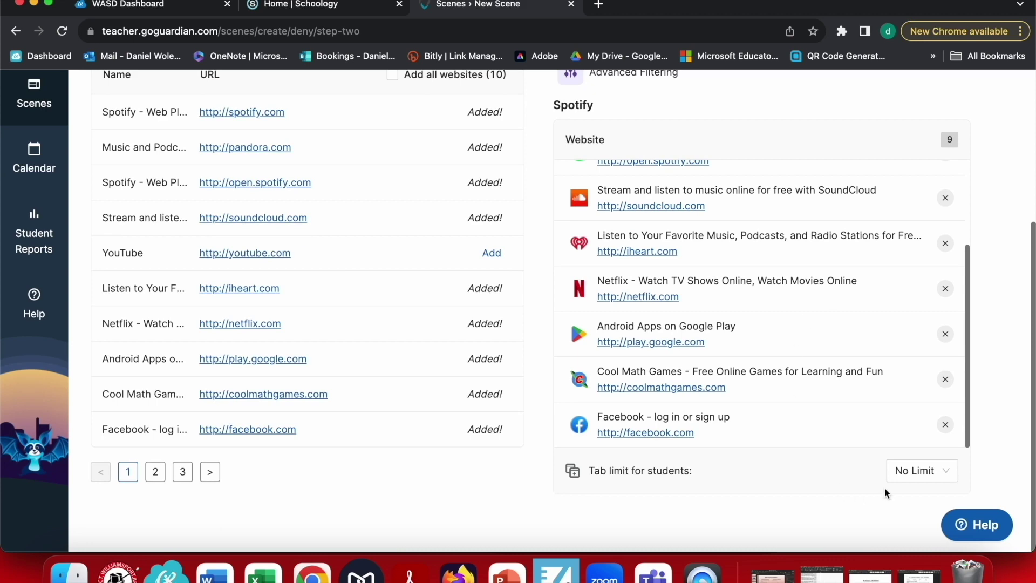
scroll(507, 313, "up", 7)
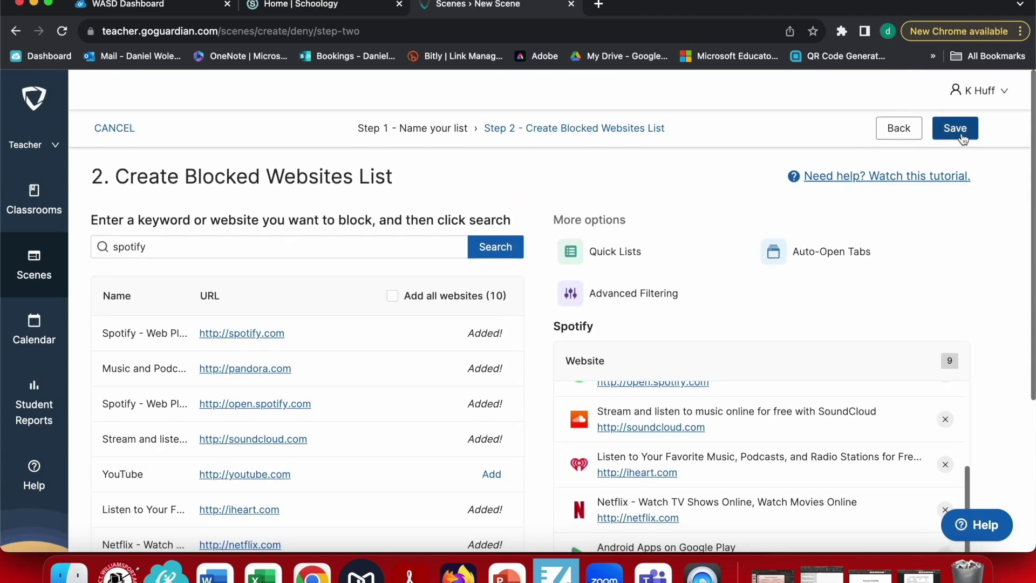
Step: Save the nine-site Spotify scene and open the CWH-KH classroom's Sessions page
left_click(961, 133)
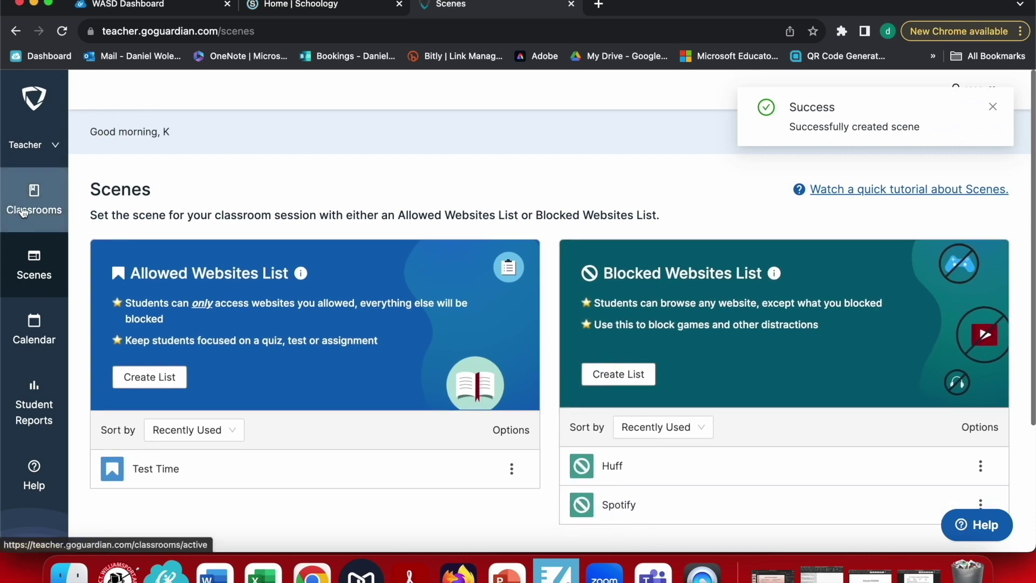
left_click(23, 211)
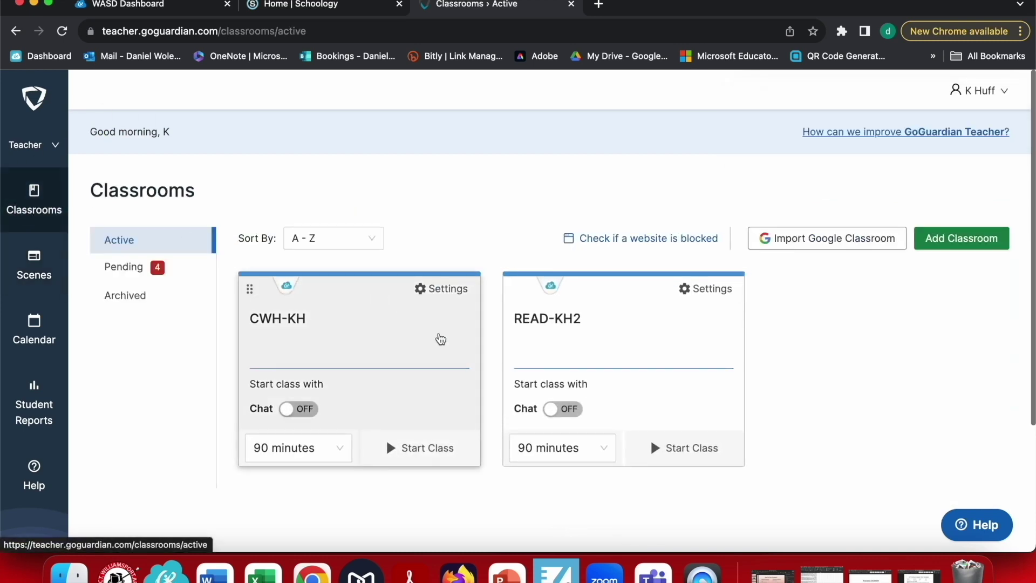
left_click(371, 376)
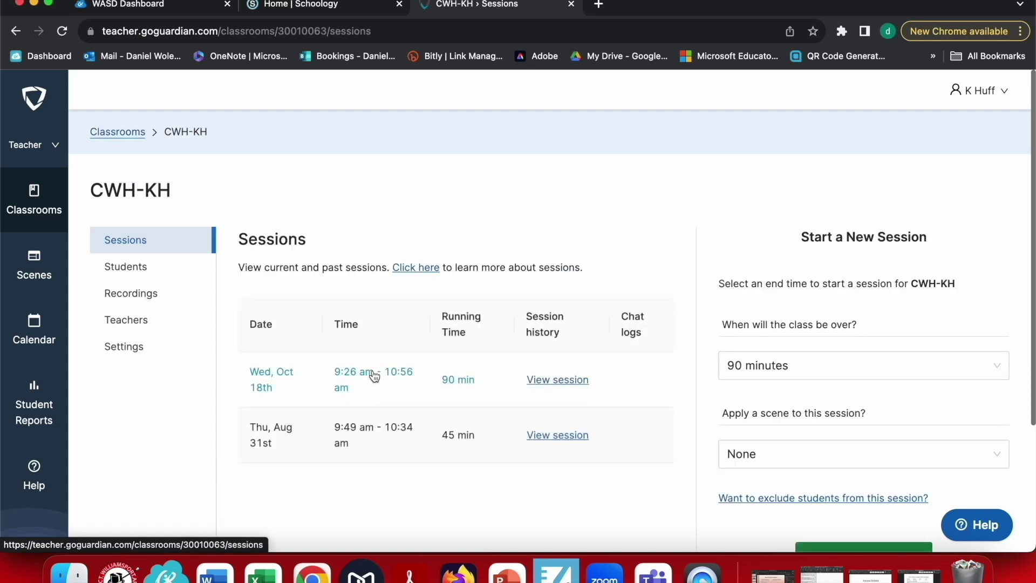
left_click_drag(721, 410, 873, 415)
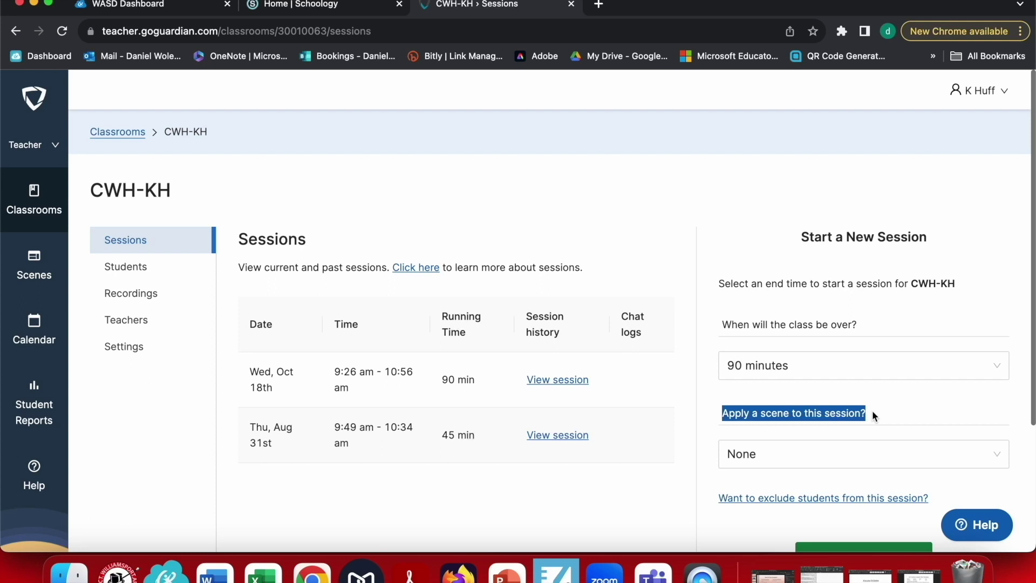
left_click(828, 452)
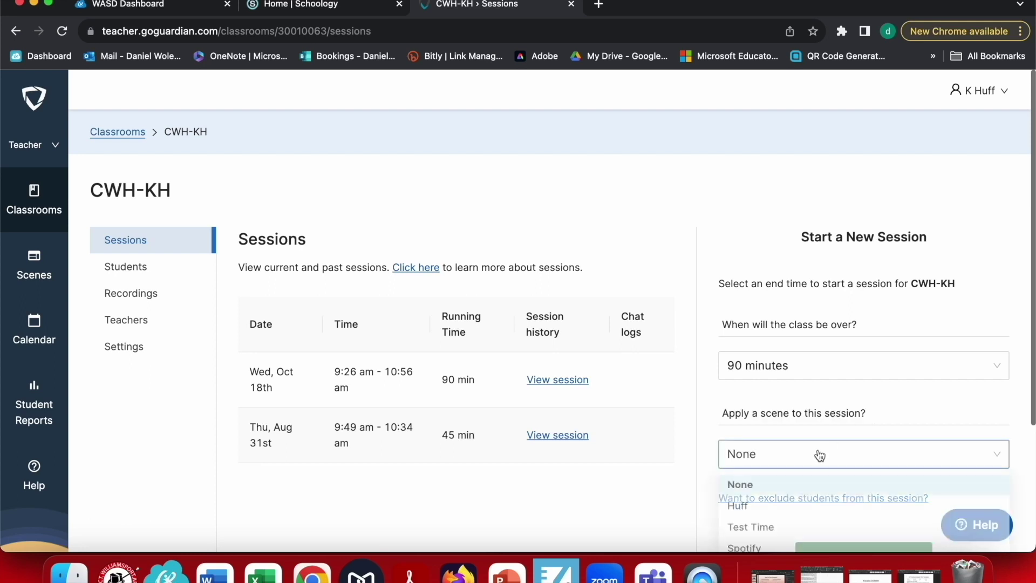
left_click(814, 531)
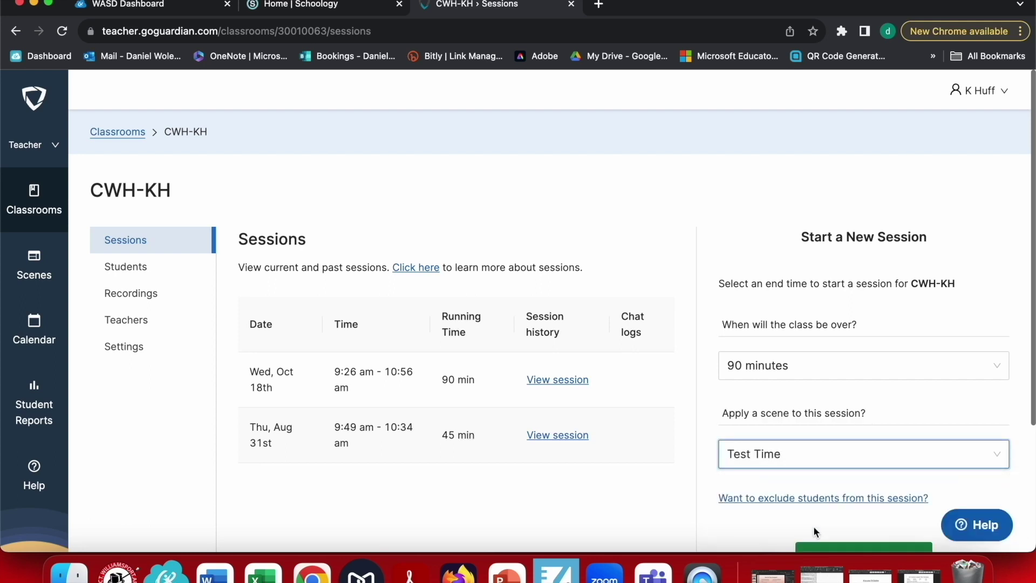
scroll(813, 531, "down", 3)
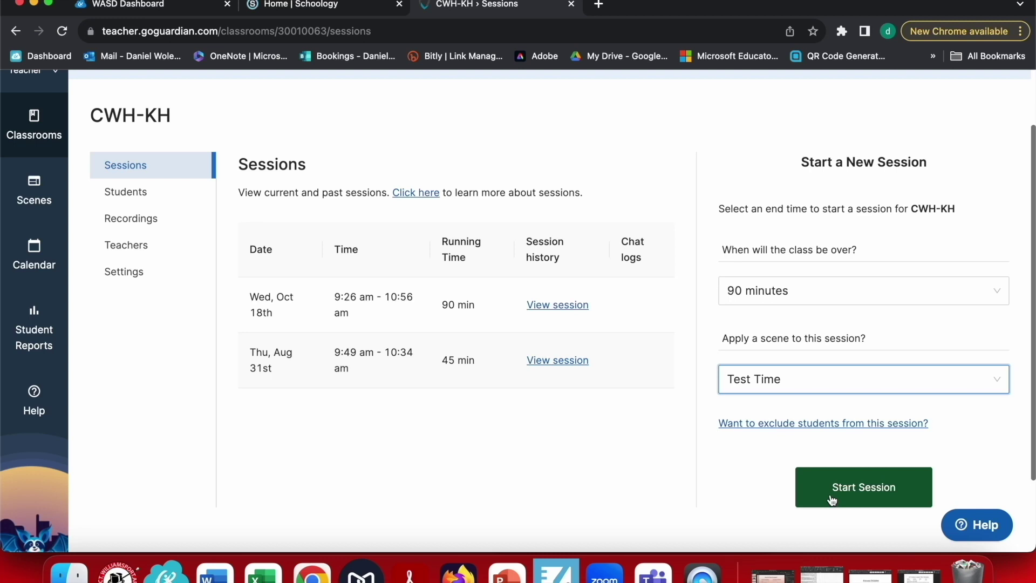
left_click(821, 390)
left_click(803, 410)
left_click(828, 502)
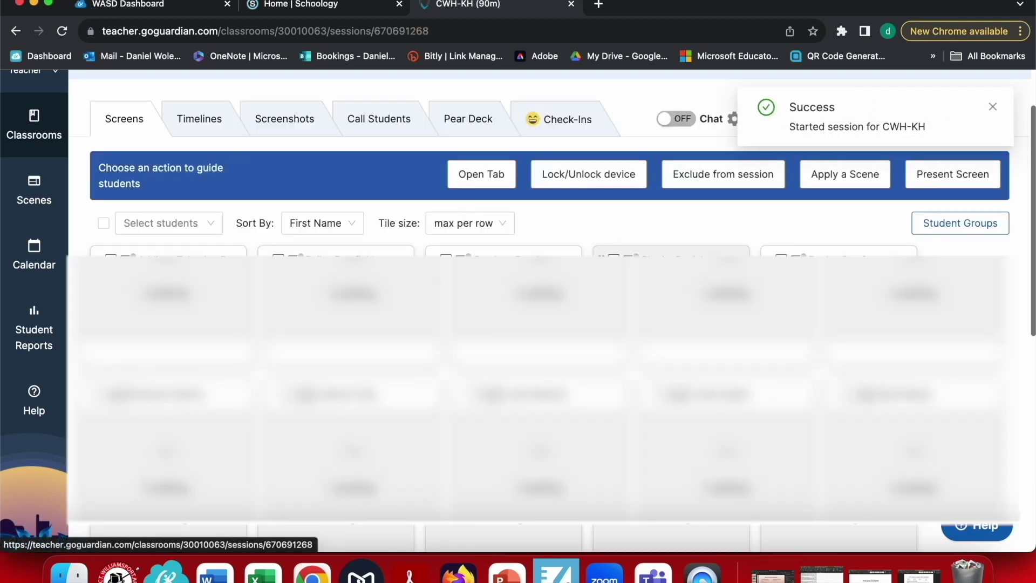
Step: Dismiss the session notice, pick Spotify under Apply a Scene, then close without applying
left_click(991, 111)
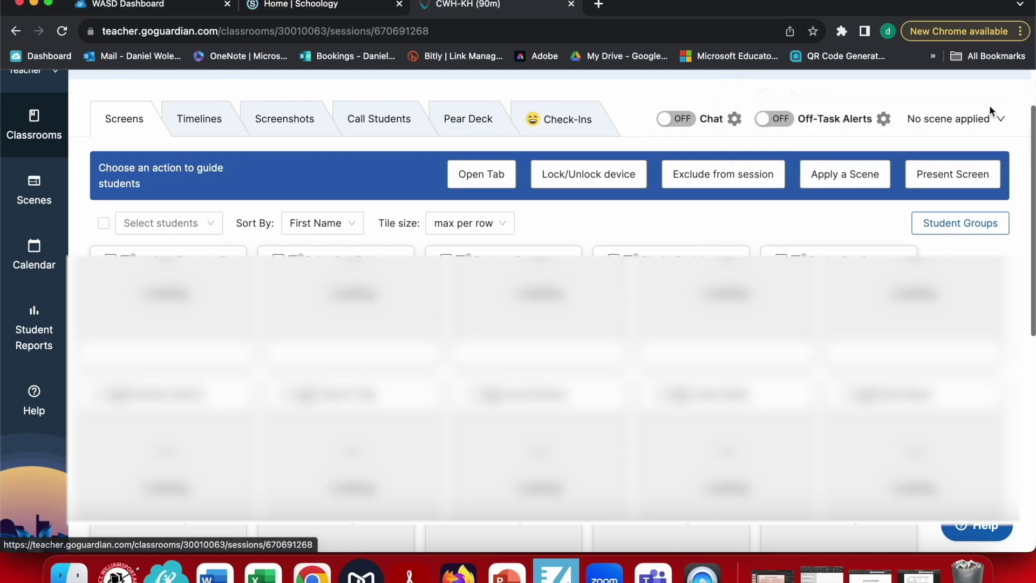
left_click(843, 178)
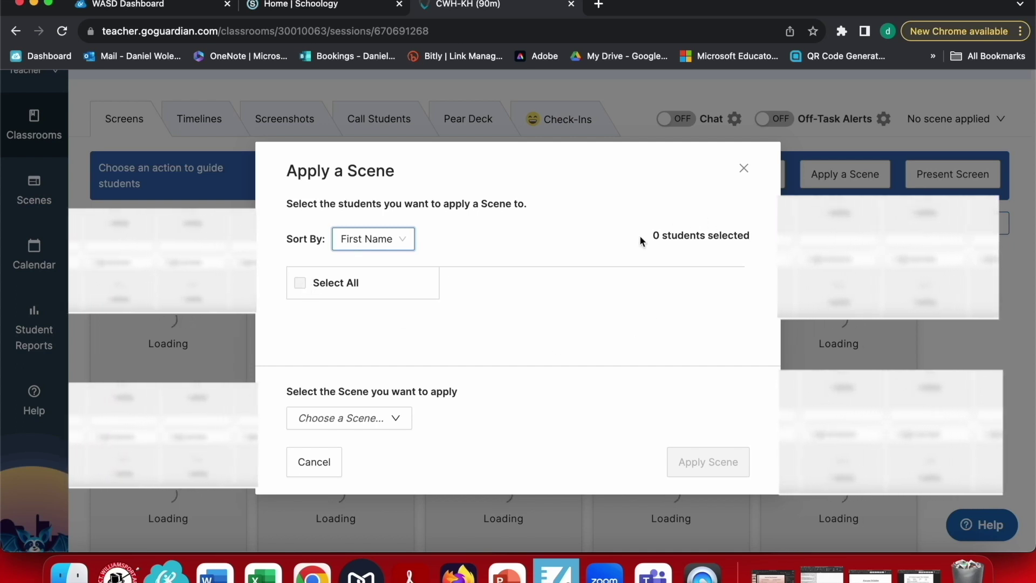
left_click(399, 422)
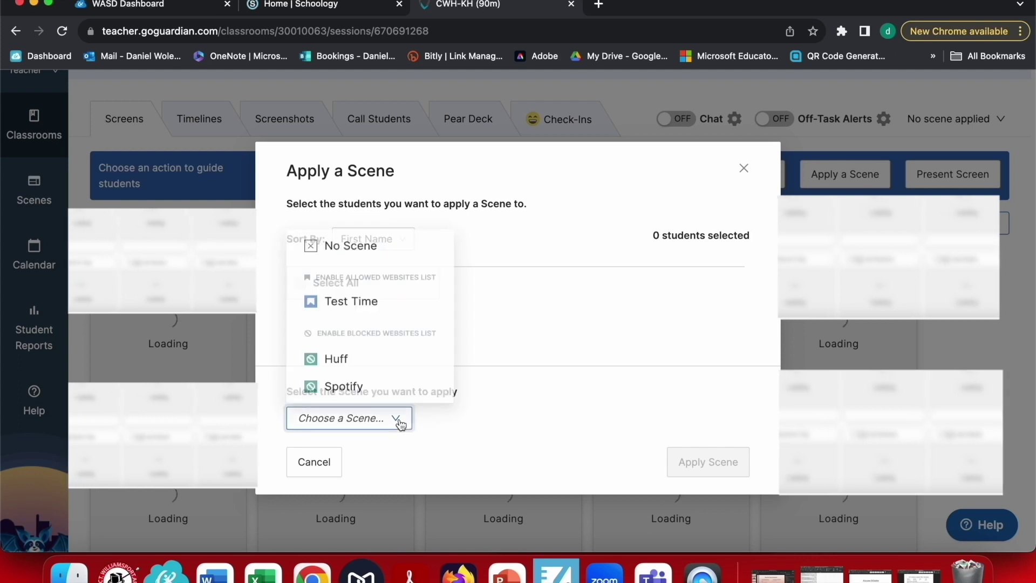
left_click(378, 388)
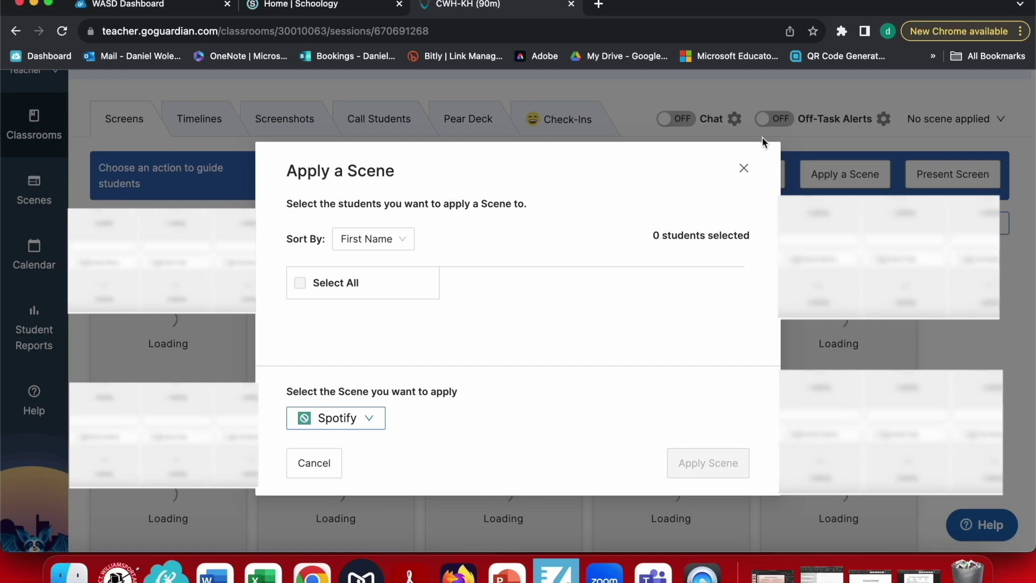
left_click(743, 168)
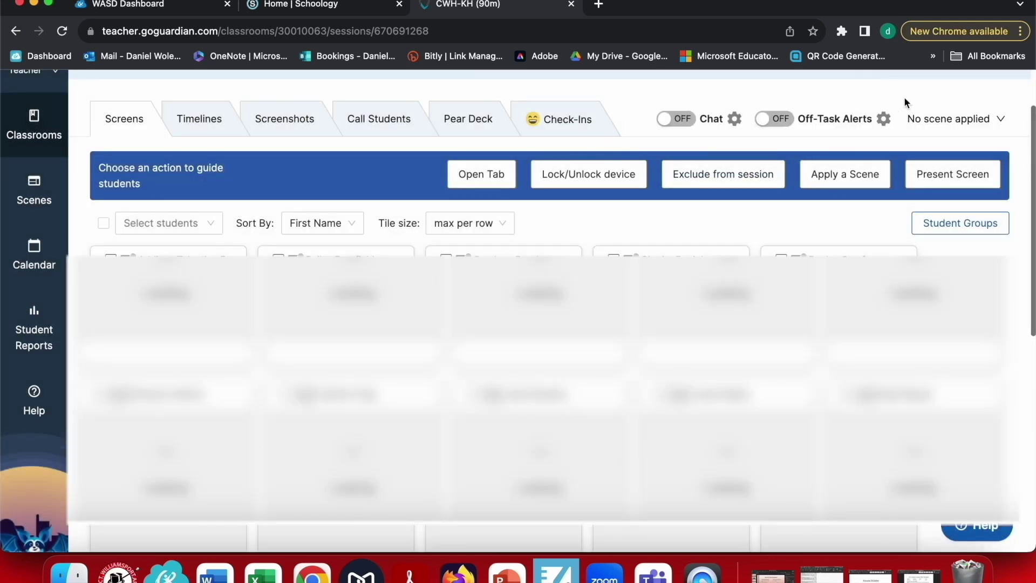
Step: Apply the Spotify scene to the running CWH-KH session from the scene dropdown
left_click(995, 124)
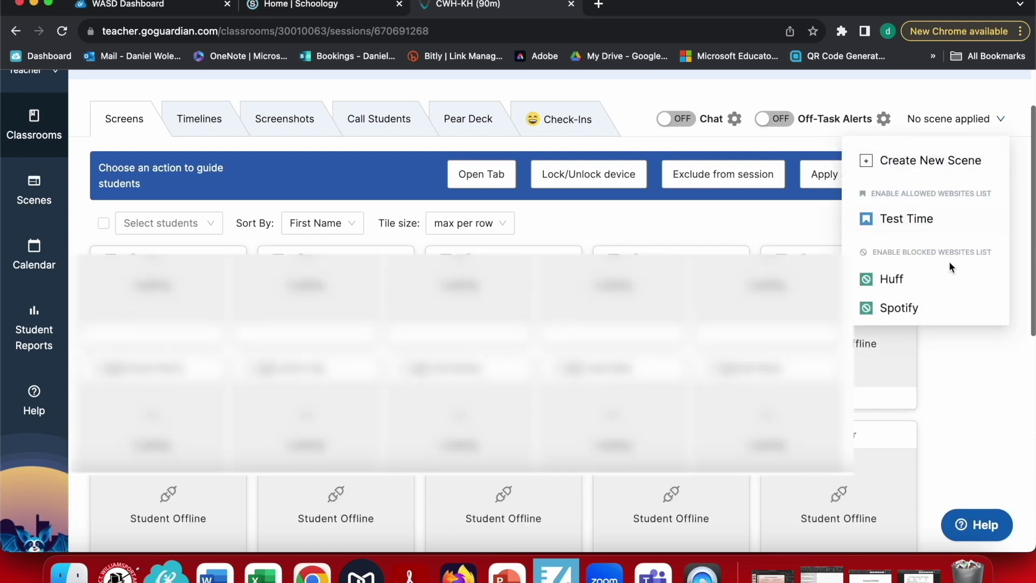
left_click(944, 308)
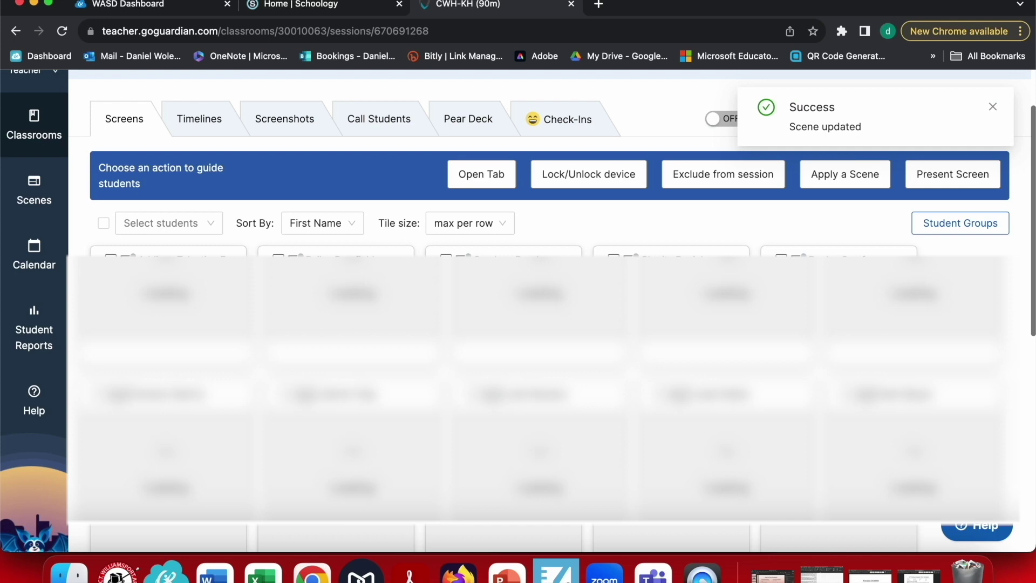